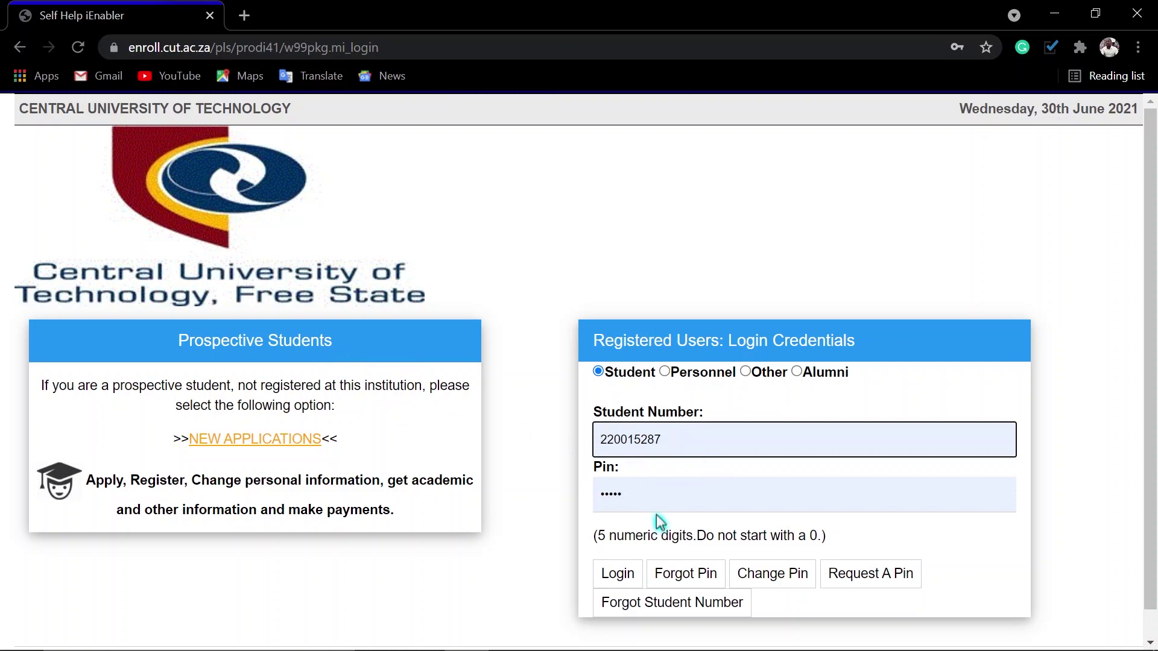
# - Start a new application from the NEW APPLICATIONS link under Prospective Students
pyautogui.press('End')
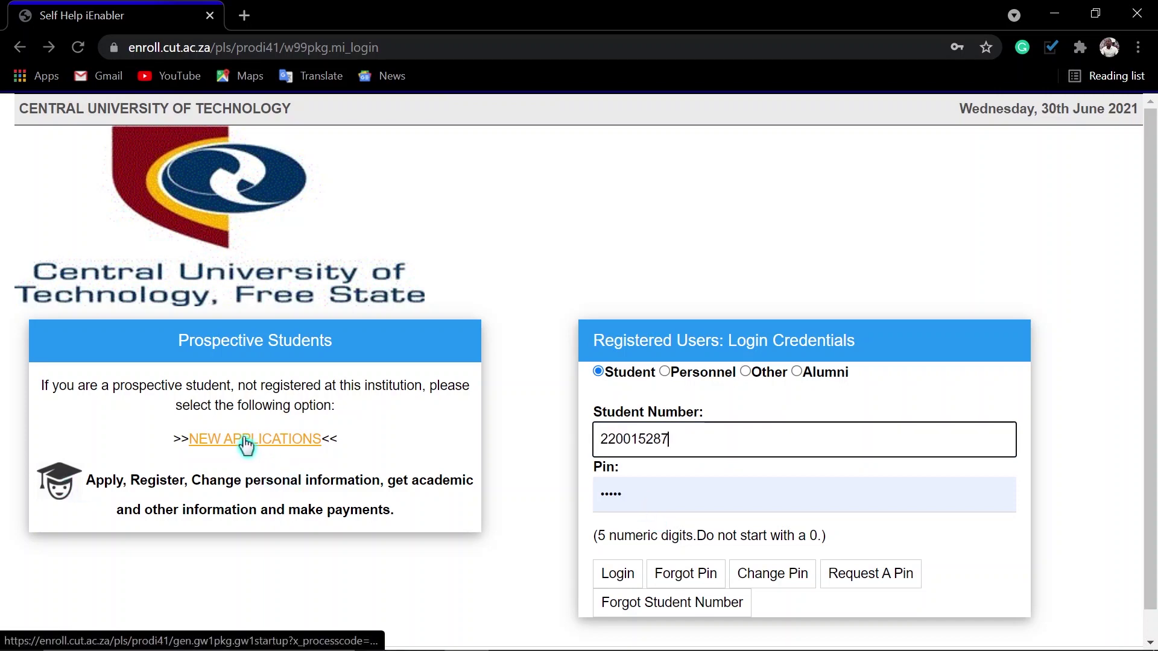
pyautogui.click(242, 447)
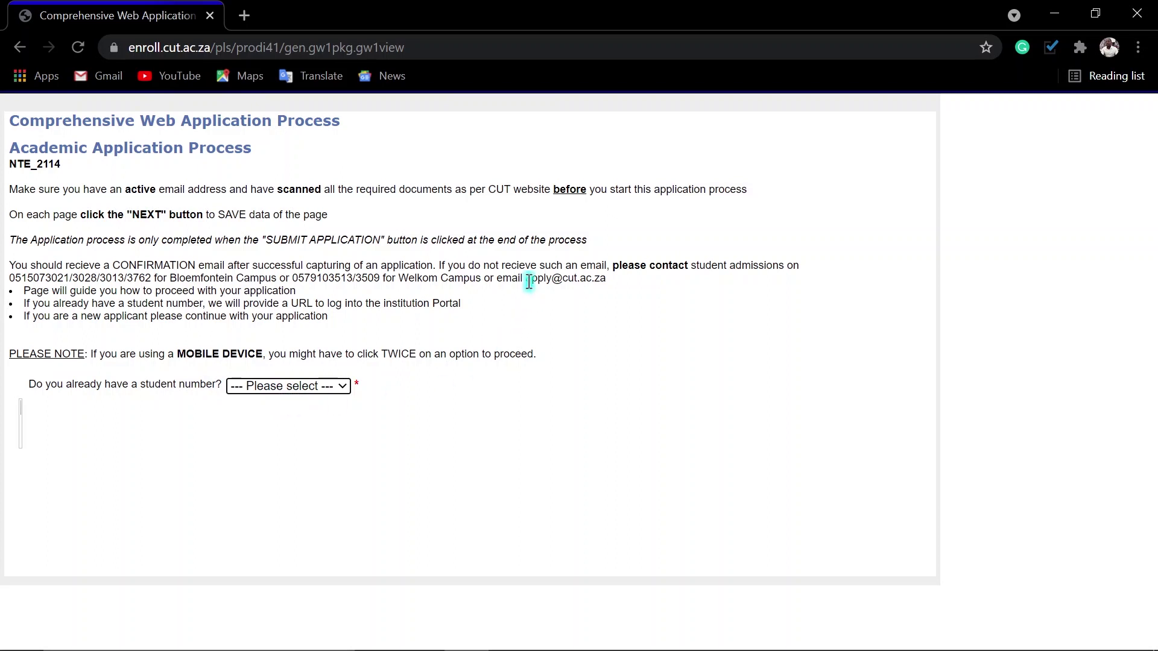
# - Answer No to having a student number and to returning, and accept the POPI consent
pyautogui.moveTo(527, 278); pyautogui.dragTo(606, 280)
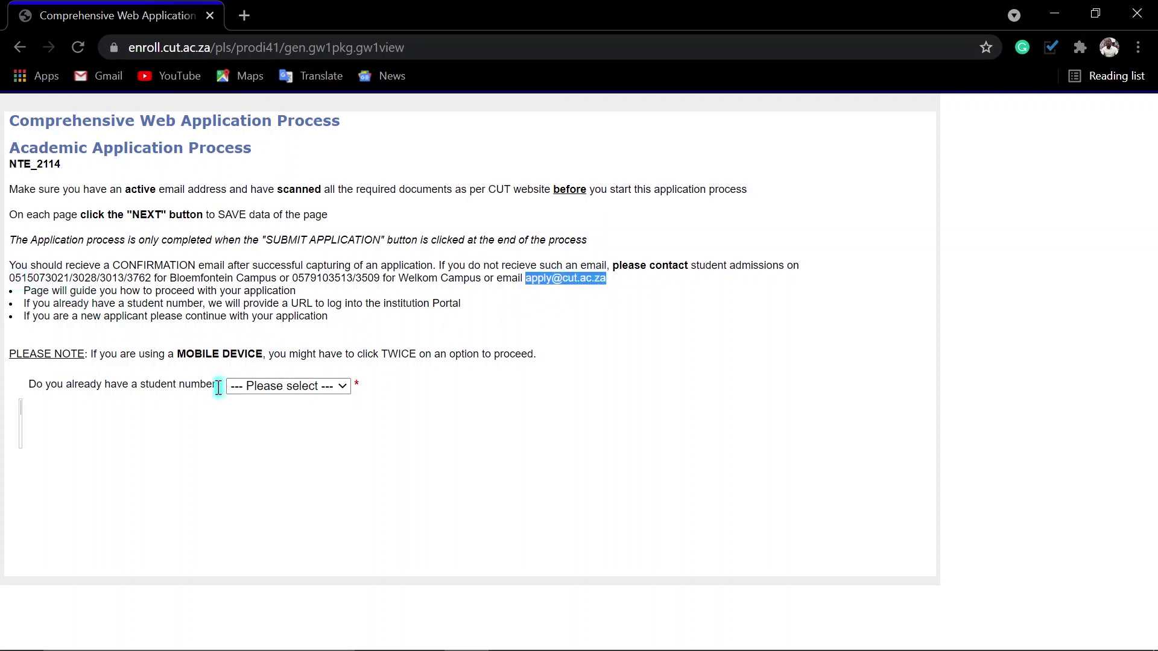
pyautogui.click(289, 389)
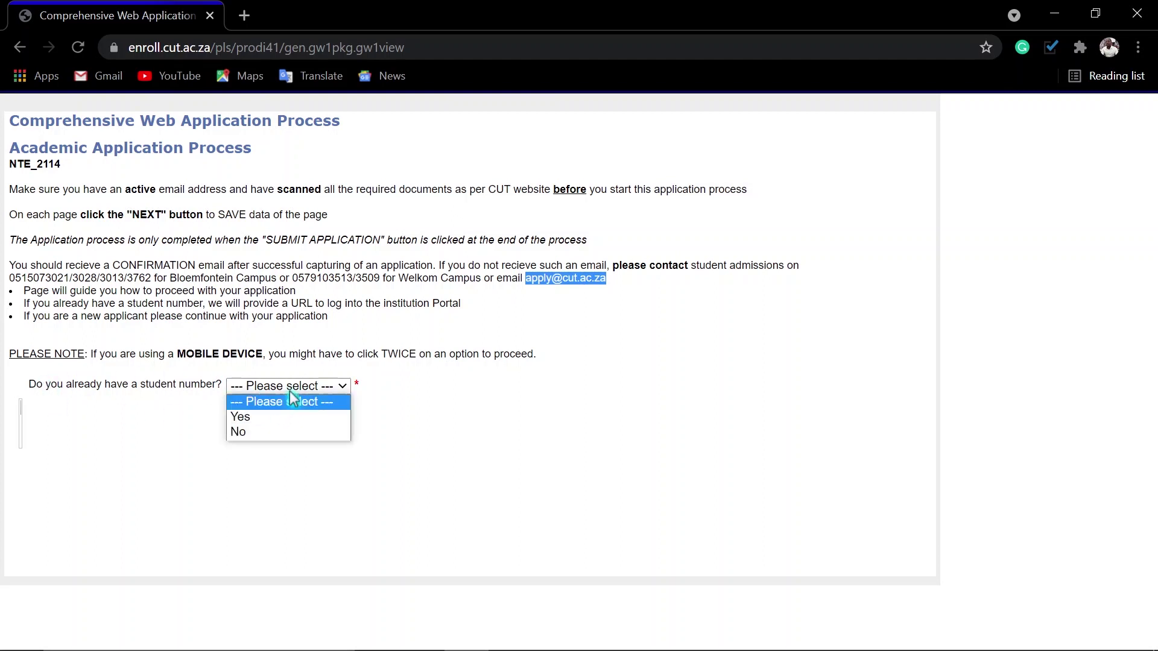
pyautogui.click(251, 432)
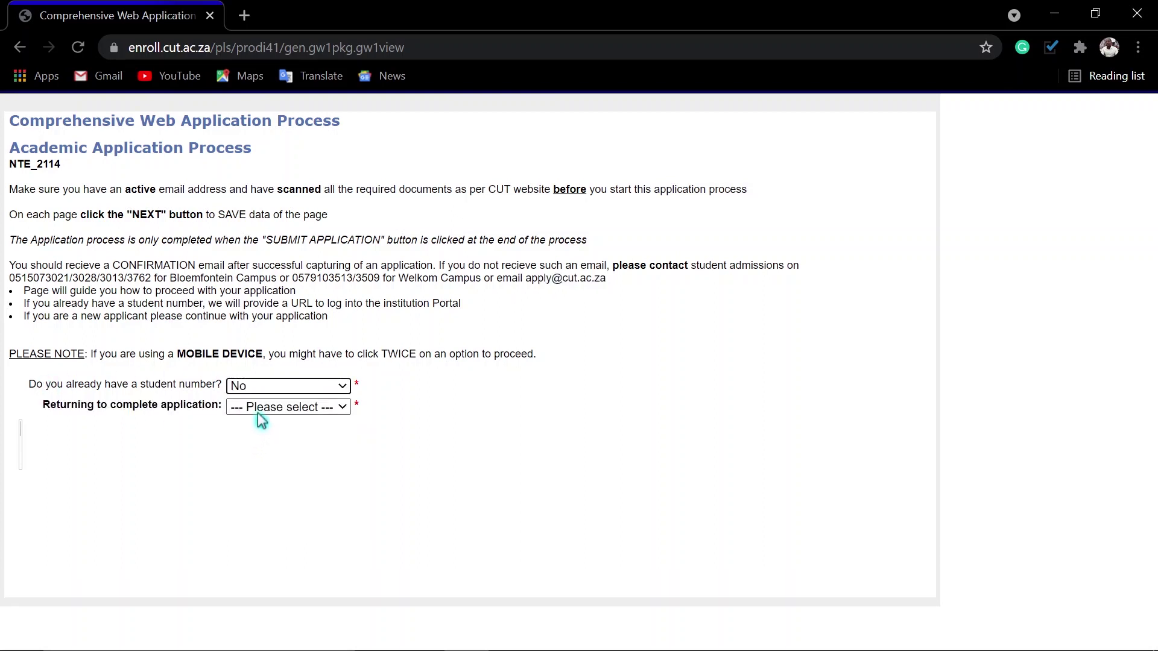
pyautogui.click(264, 410)
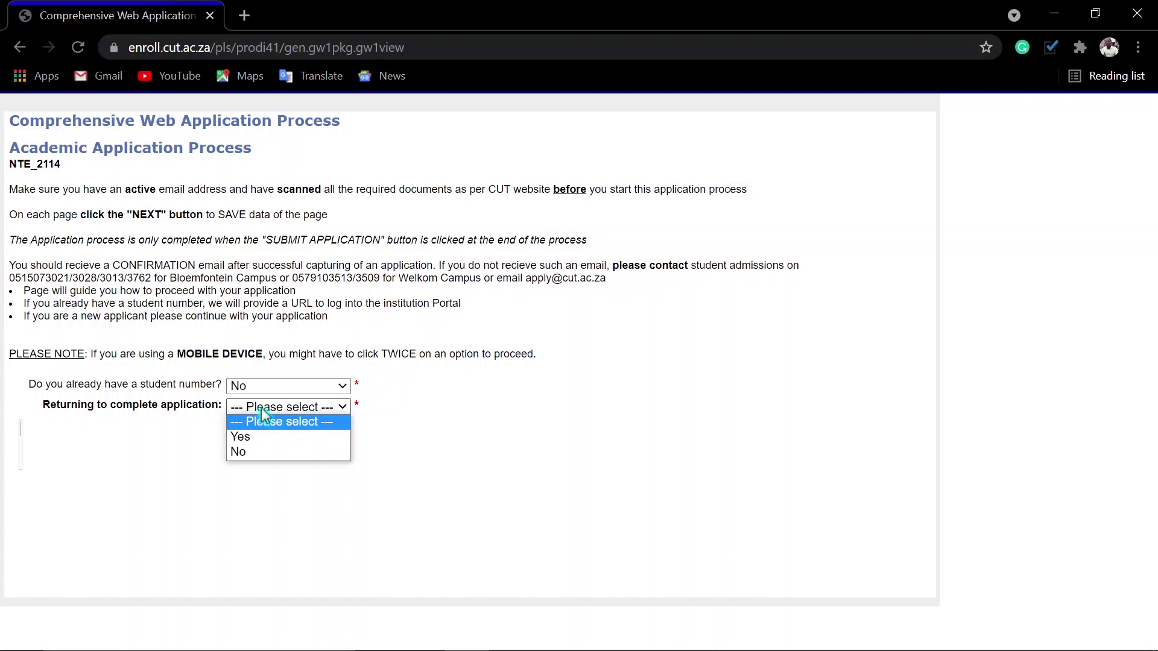
pyautogui.click(240, 453)
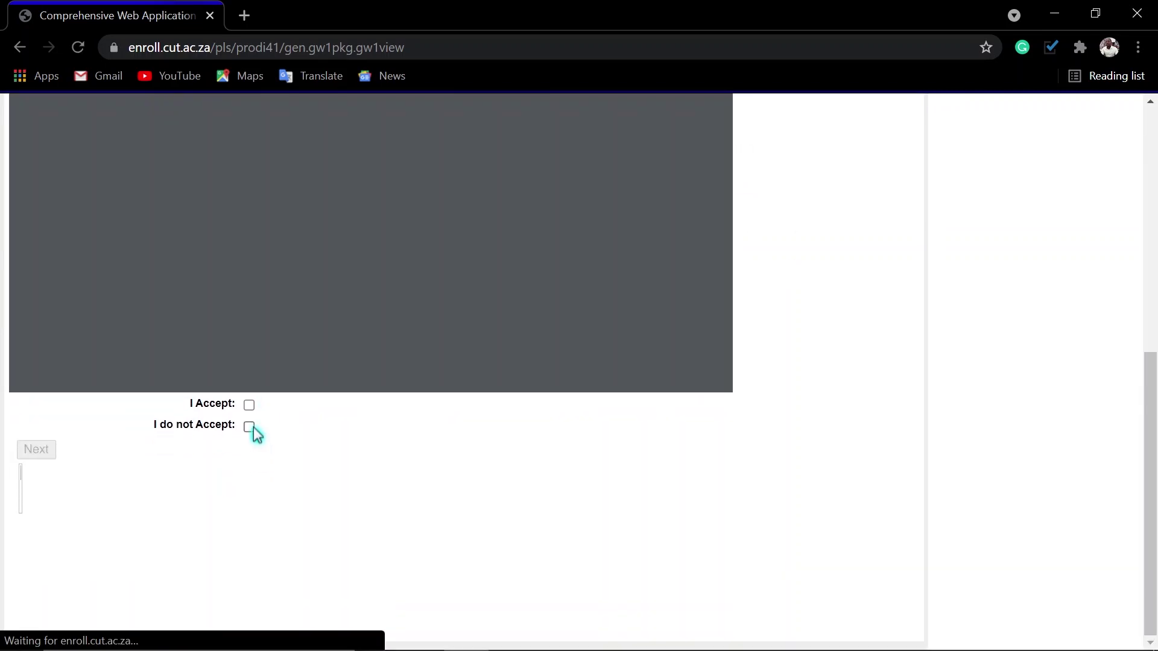
pyautogui.click(249, 405)
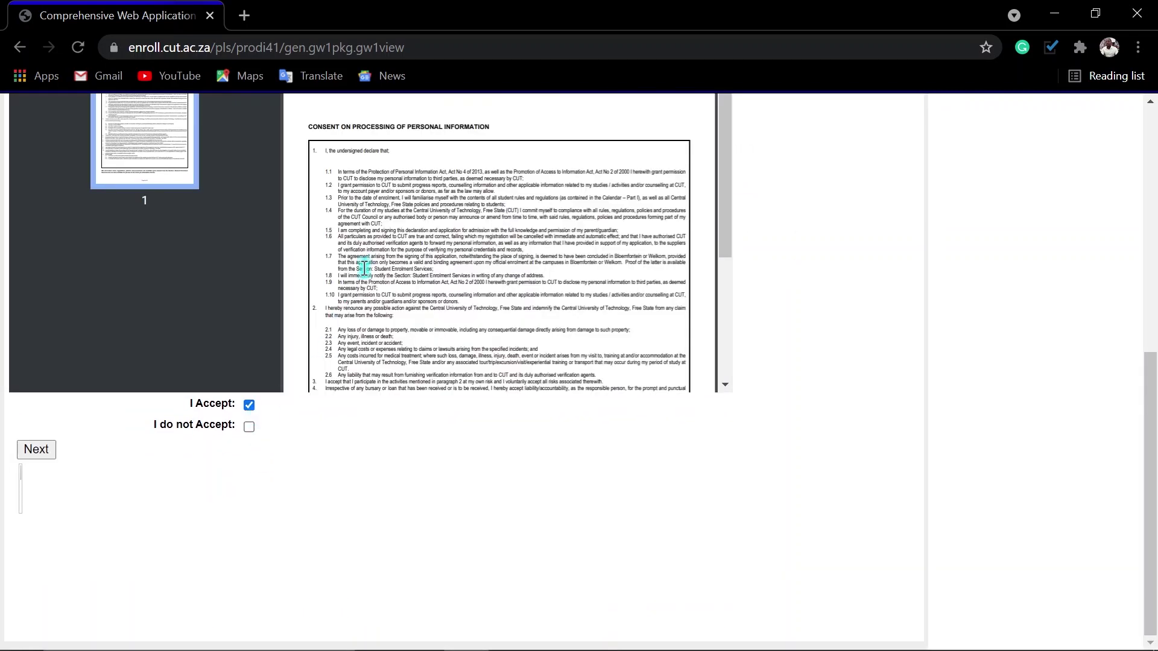
pyautogui.scroll(-5, 364, 267)
pyautogui.scroll(5, 364, 267)
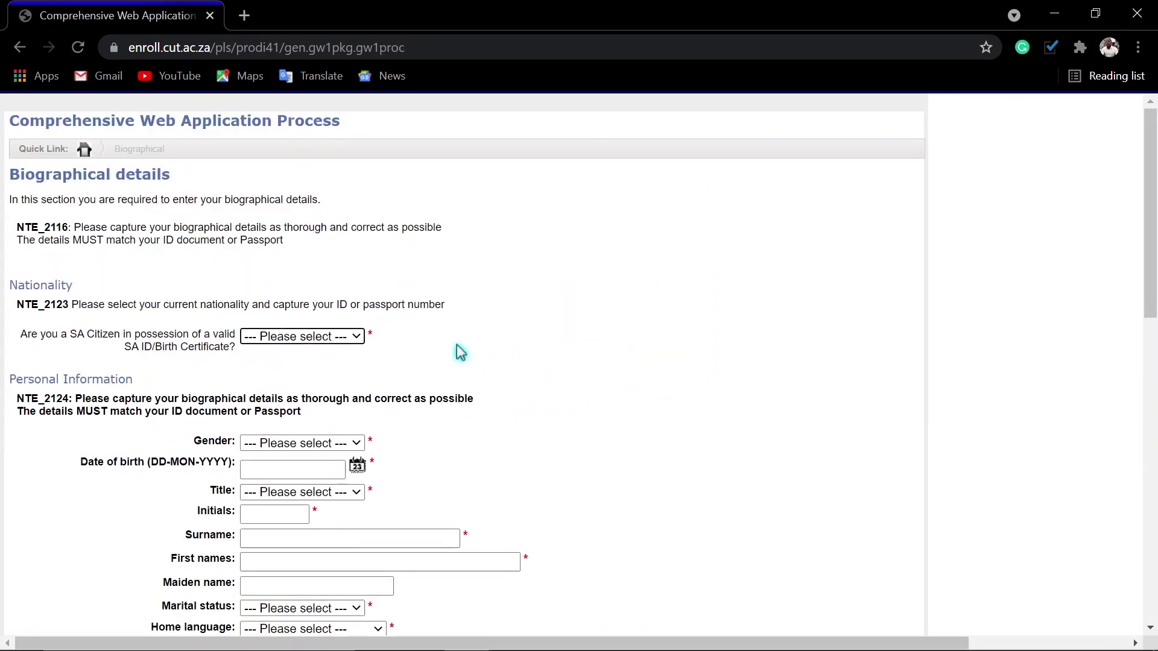
pyautogui.scroll(-3, 405, 351)
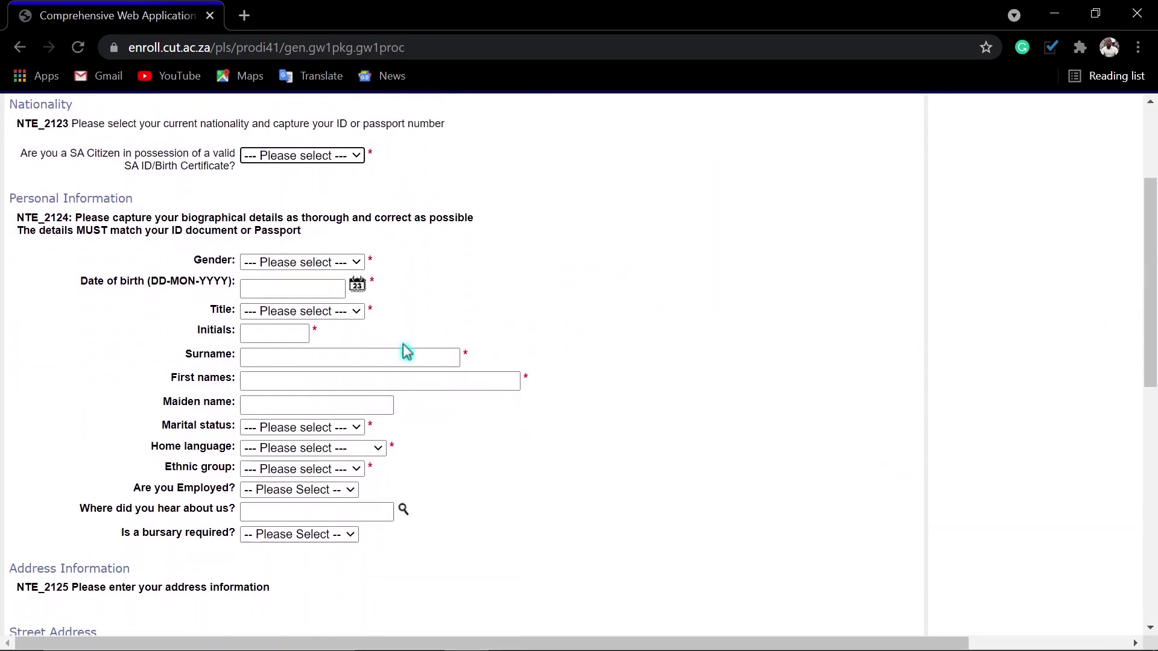
pyautogui.click(336, 155)
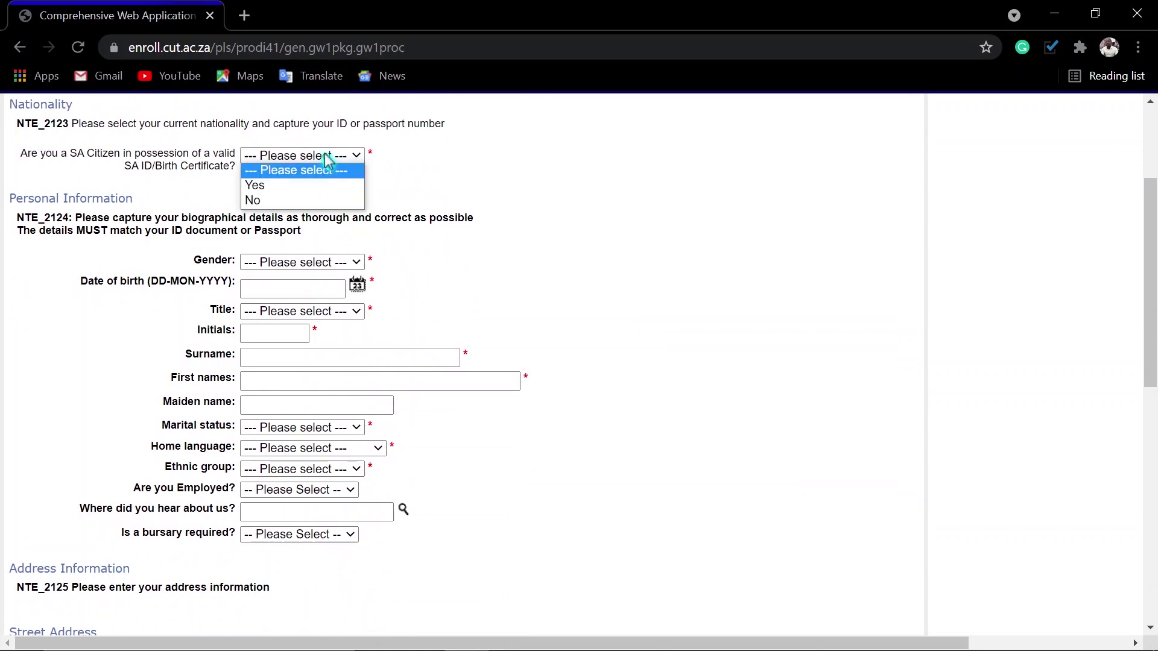
pyautogui.click(293, 183)
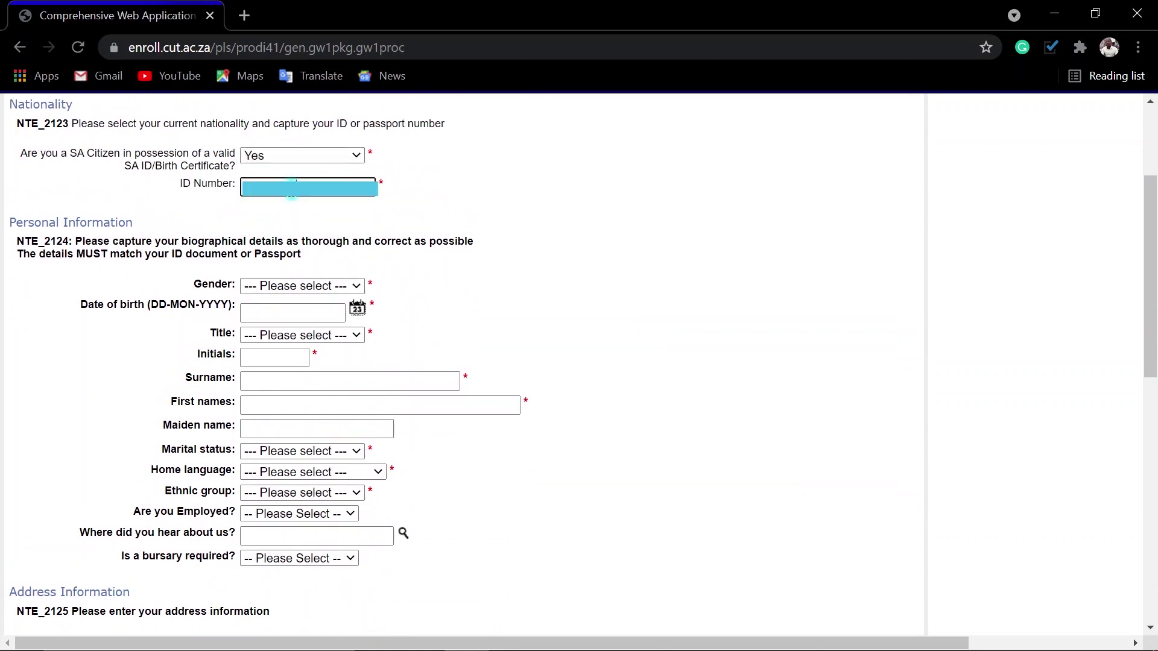
pyautogui.click(301, 285)
pyautogui.click(259, 329)
pyautogui.click(357, 308)
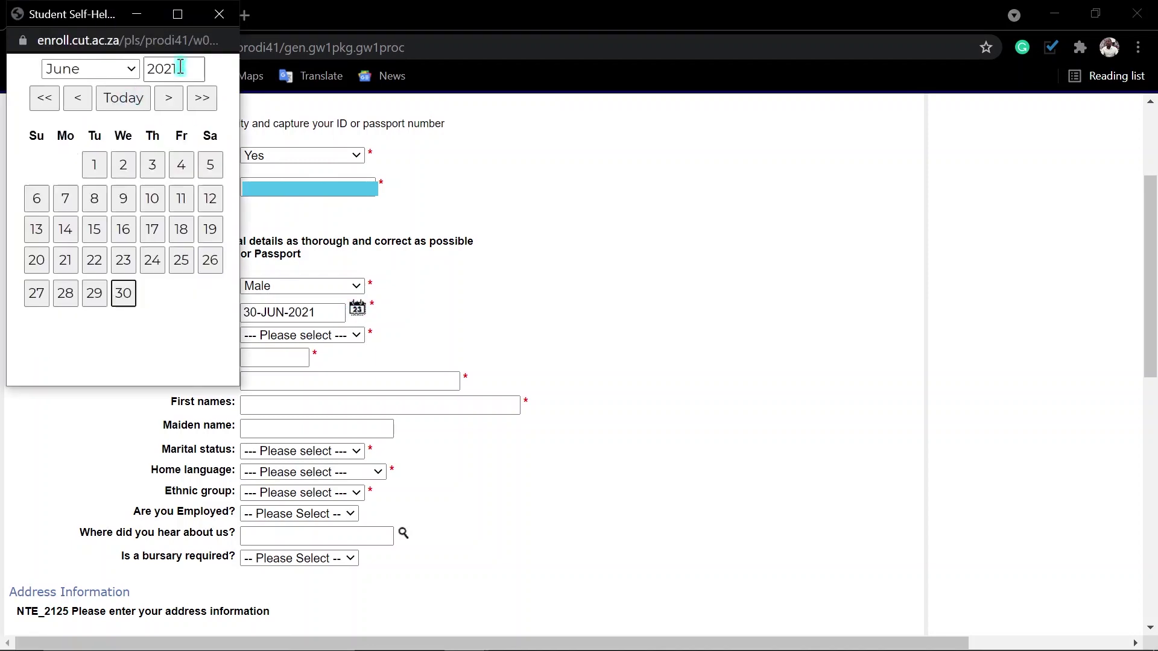
pyautogui.doubleClick(171, 69)
pyautogui.write('199')
pyautogui.click(54, 106)
pyautogui.click(79, 69)
pyautogui.click(72, 88)
pyautogui.click(181, 198)
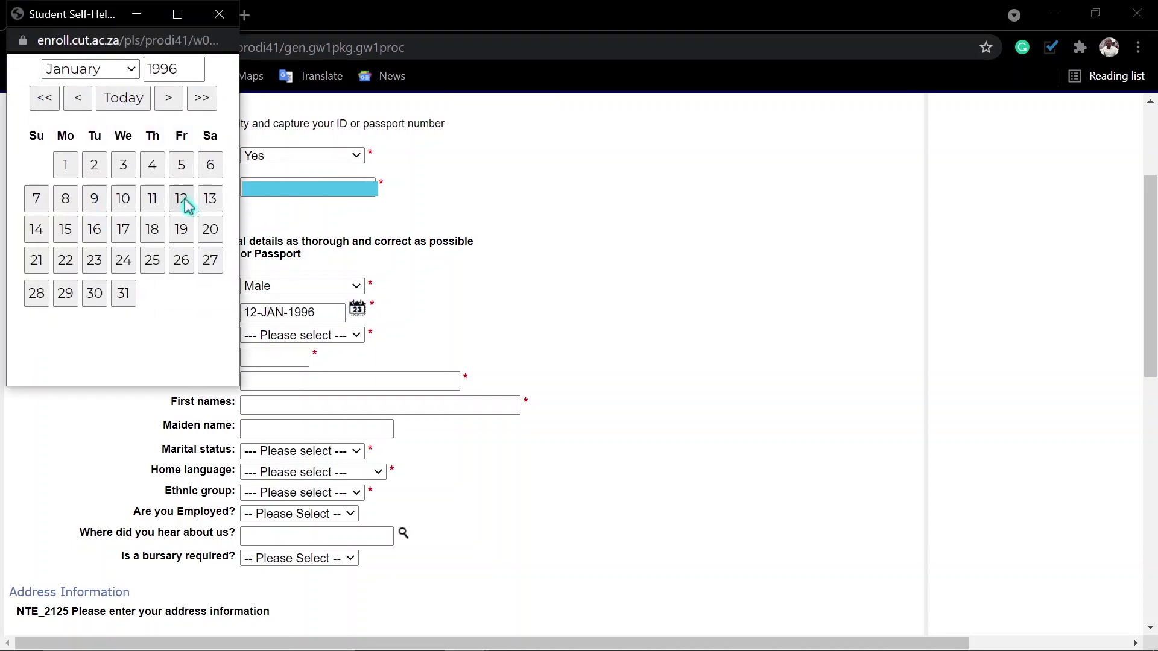
# - Set the title to MR and enter the applicant's initials, surname and first names
pyautogui.click(290, 335)
pyautogui.click(254, 441)
pyautogui.click(284, 355)
pyautogui.write('MM')
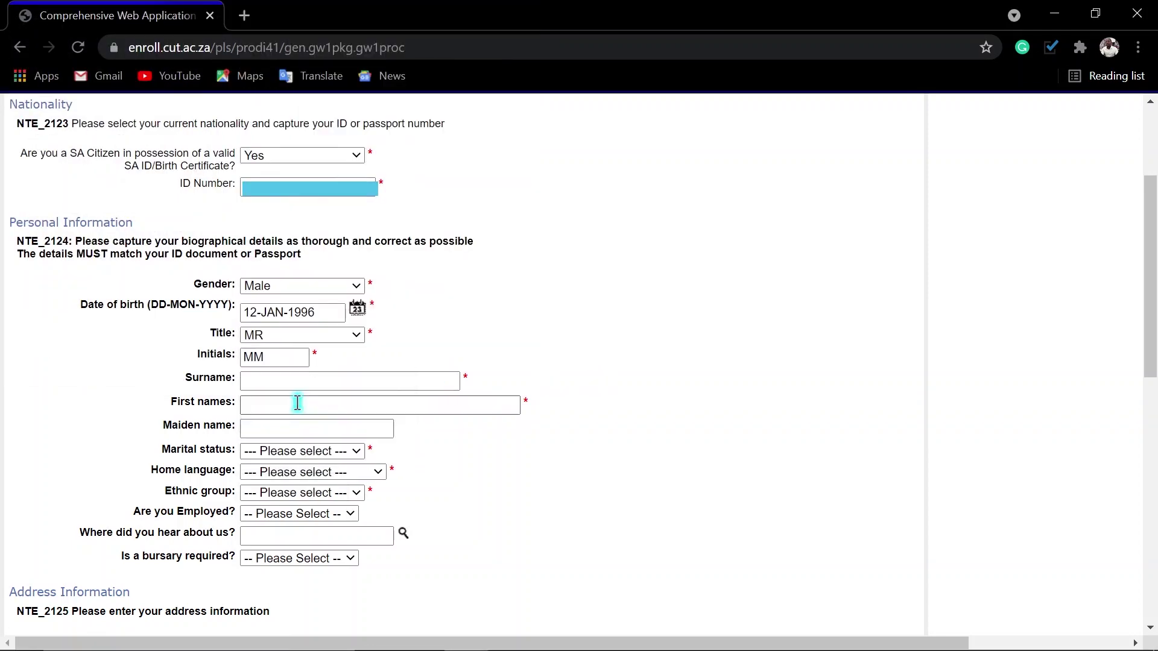
pyautogui.click(278, 380)
pyautogui.click(287, 404)
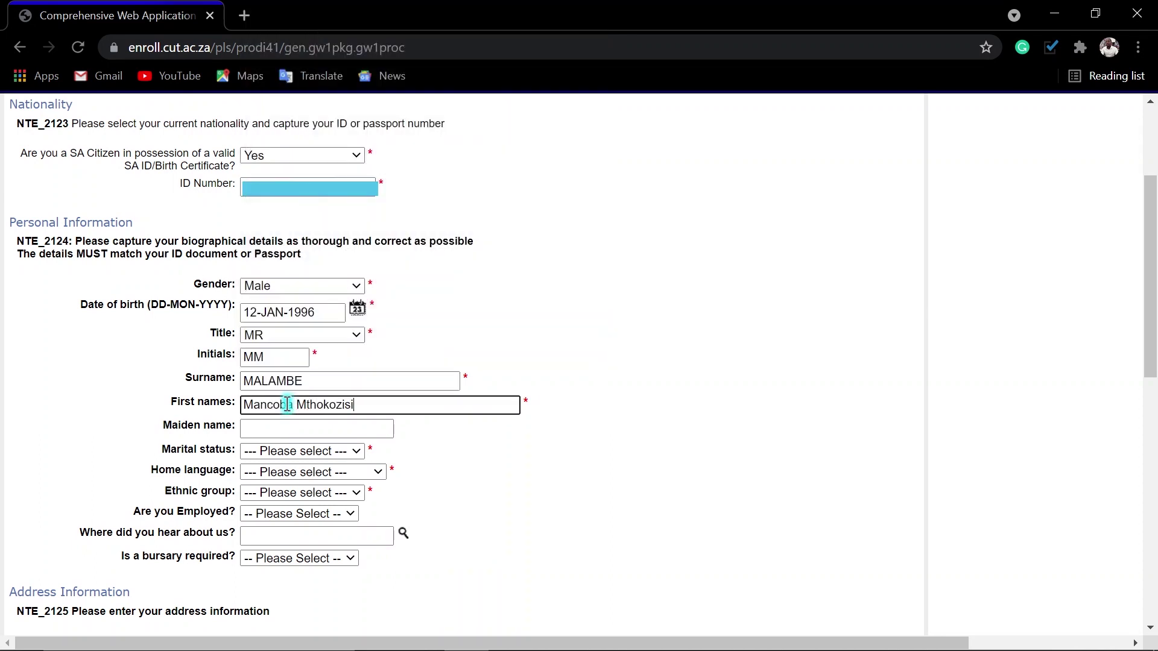
# - Set Single, SESWATI, AFRICAN, not employed, and bursary required
pyautogui.click(338, 451)
pyautogui.click(265, 481)
pyautogui.click(314, 471)
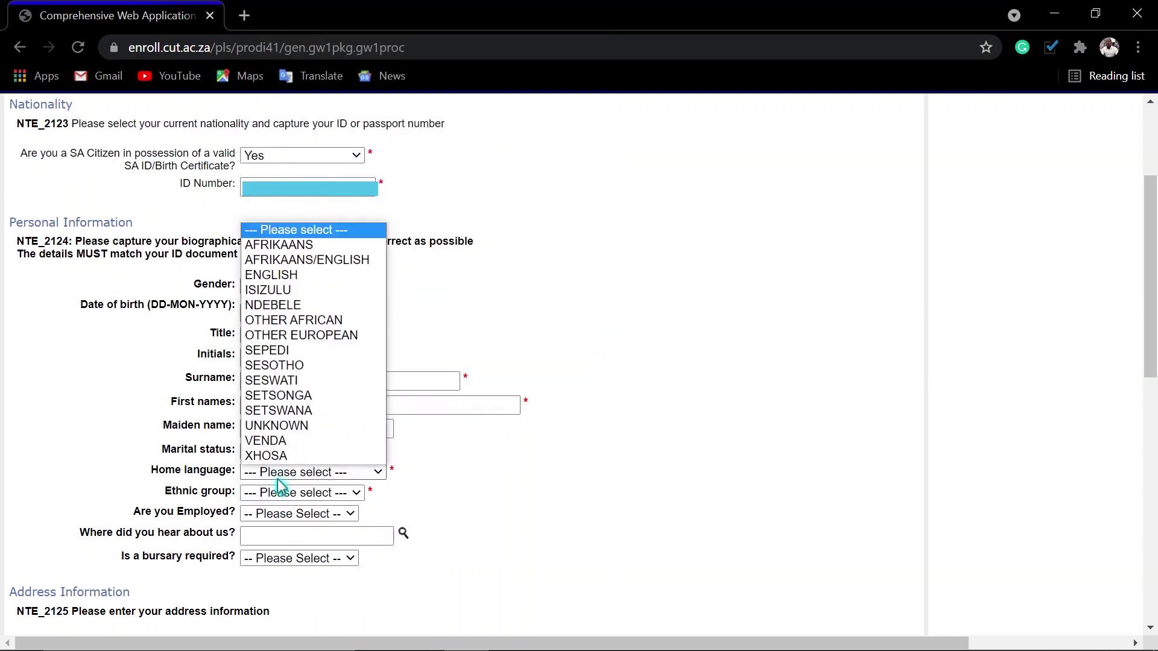
pyautogui.click(266, 379)
pyautogui.click(283, 493)
pyautogui.click(272, 524)
pyautogui.click(284, 513)
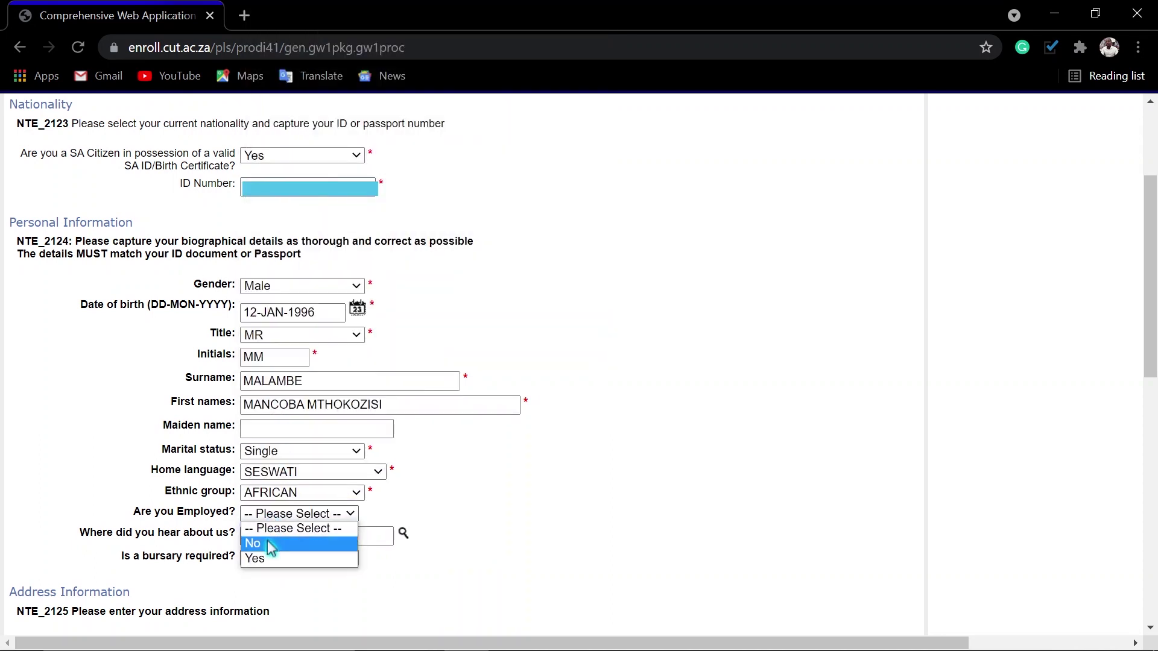
pyautogui.click(271, 545)
pyautogui.click(283, 558)
pyautogui.click(274, 589)
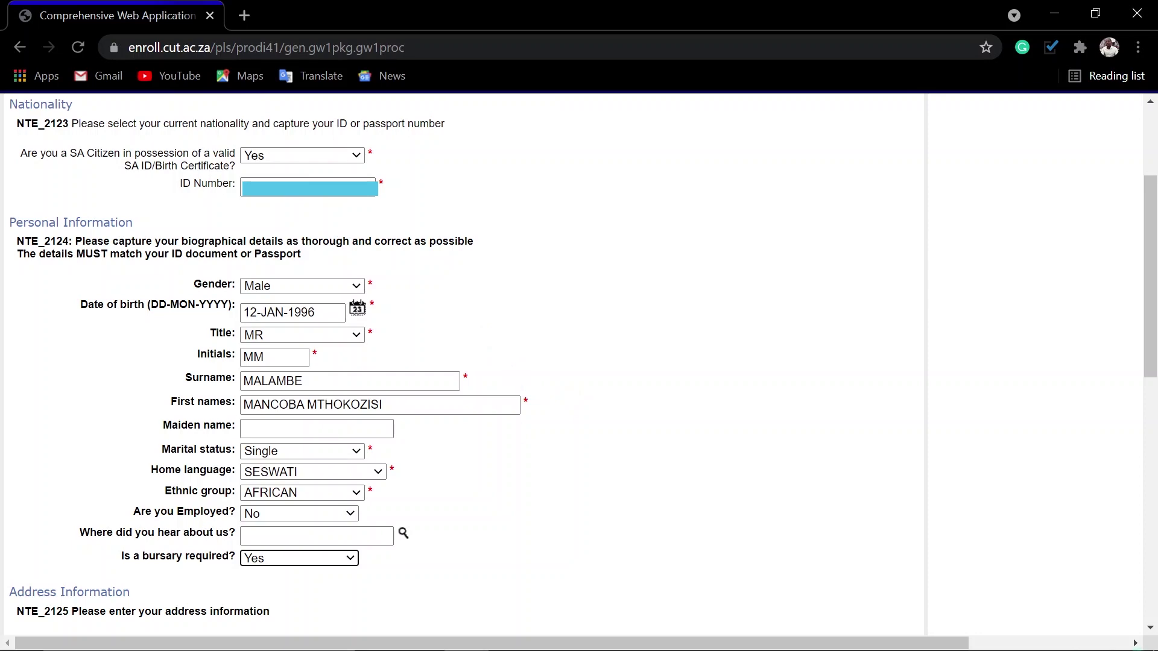
# - Fill the street address, cell number and e-mail from the saved autofill entry
pyautogui.scroll(-10, 639, 392)
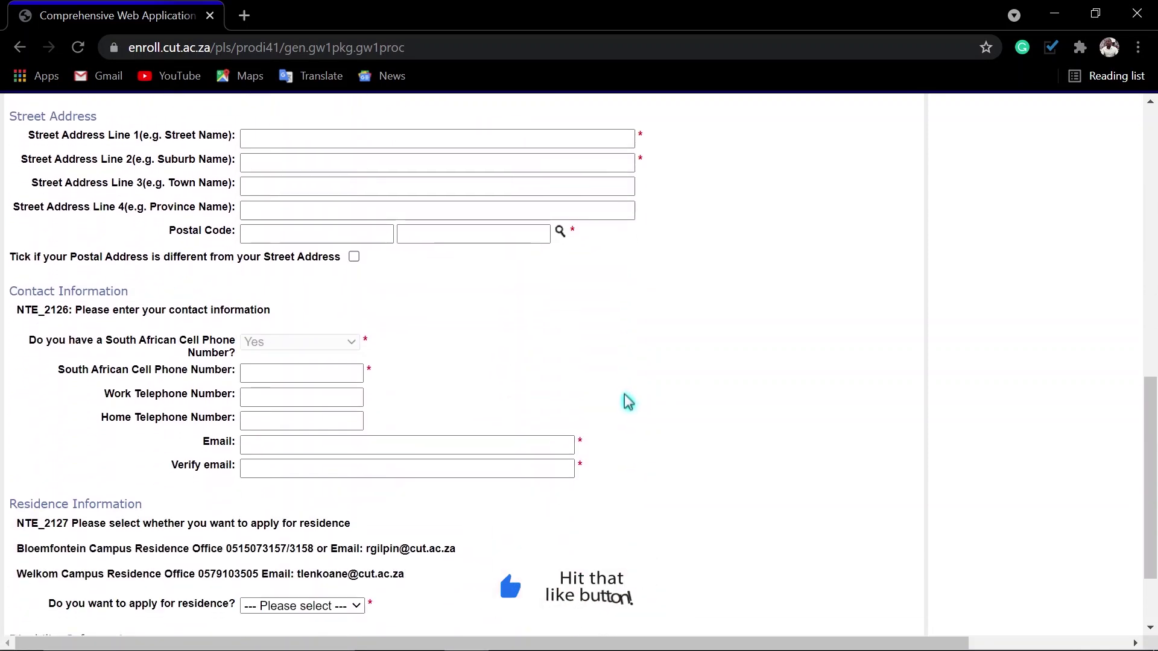
pyautogui.click(295, 134)
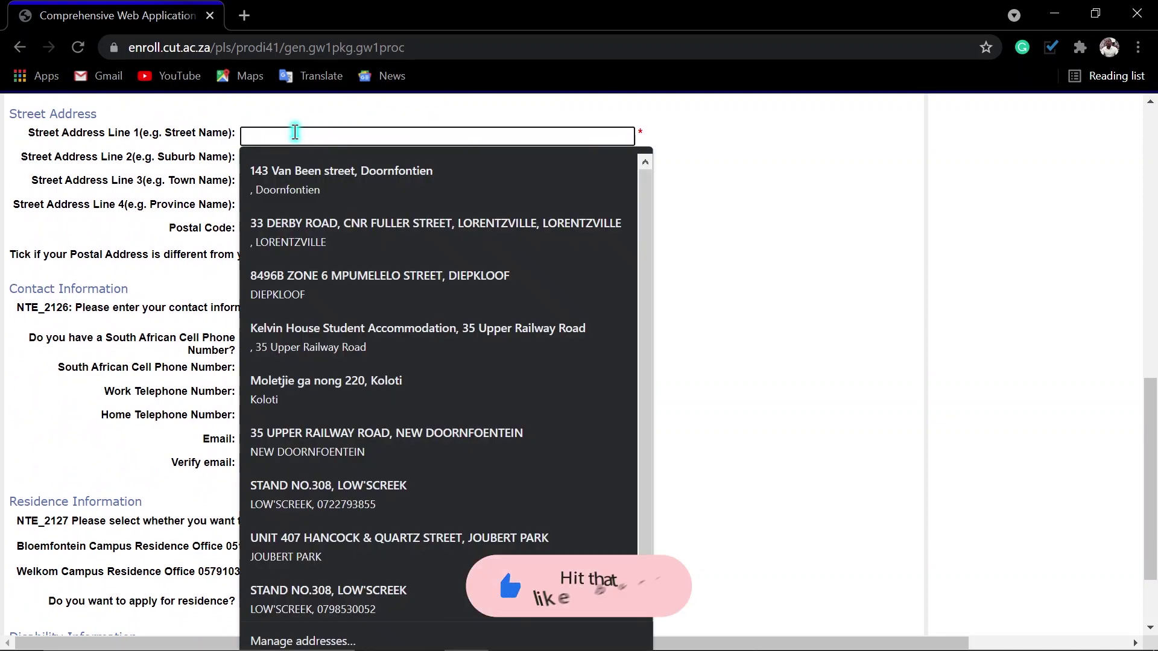
pyautogui.write('33')
pyautogui.click(304, 178)
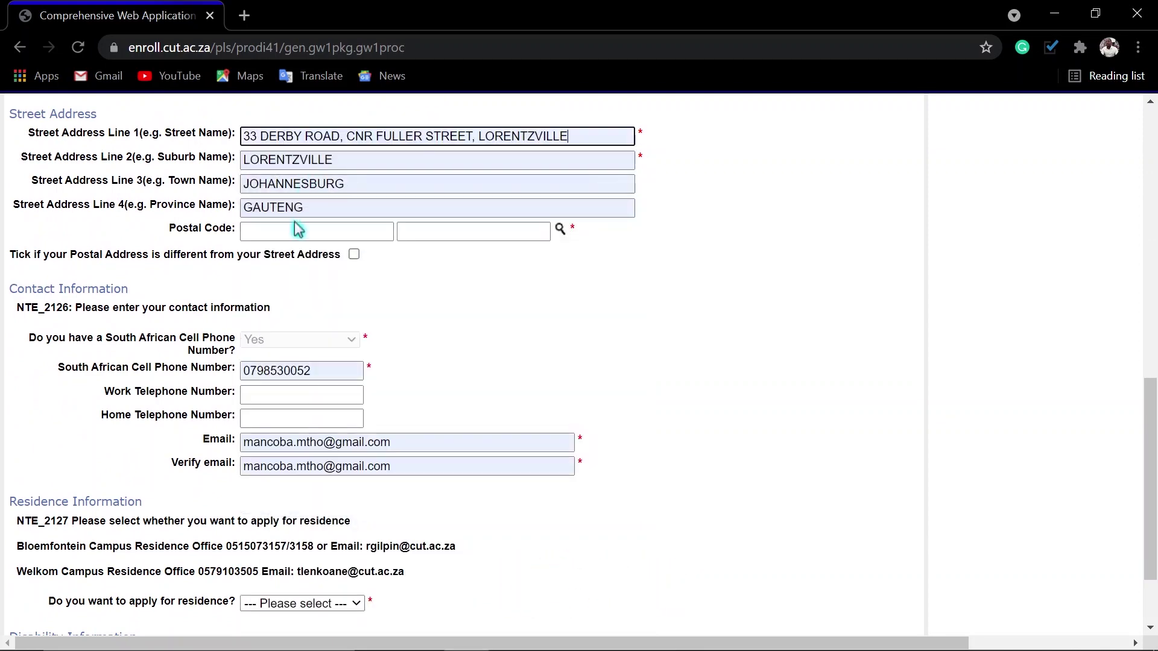
# - Set the postal code to 2094 by looking up Lorentzville
pyautogui.click(560, 230)
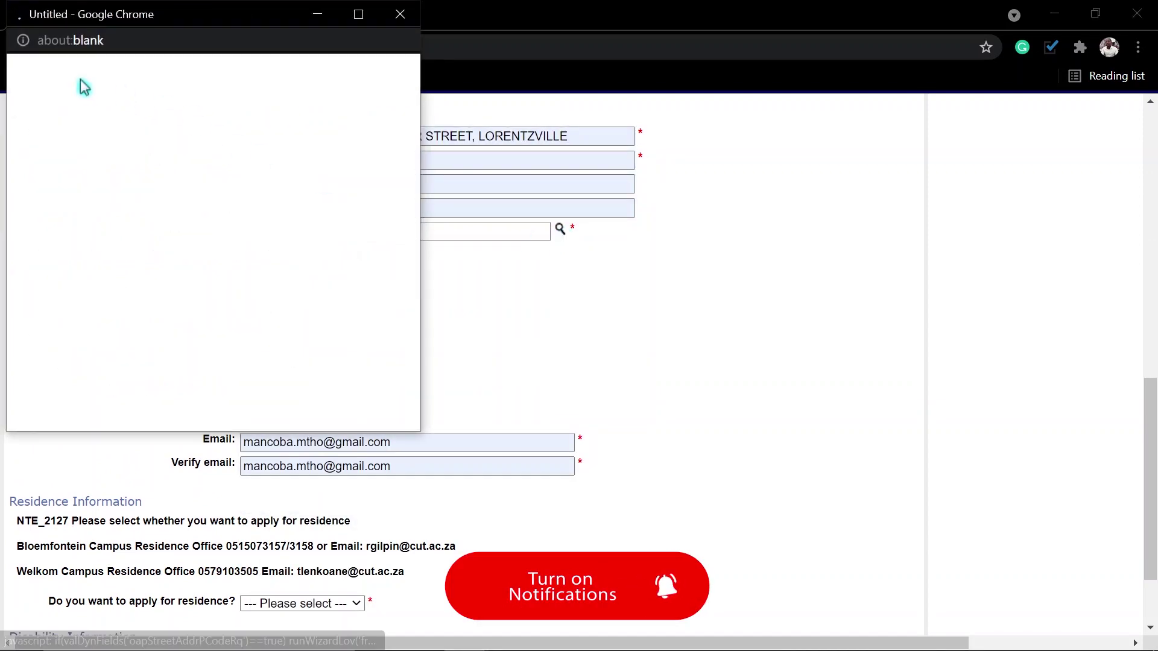
pyautogui.click(69, 92)
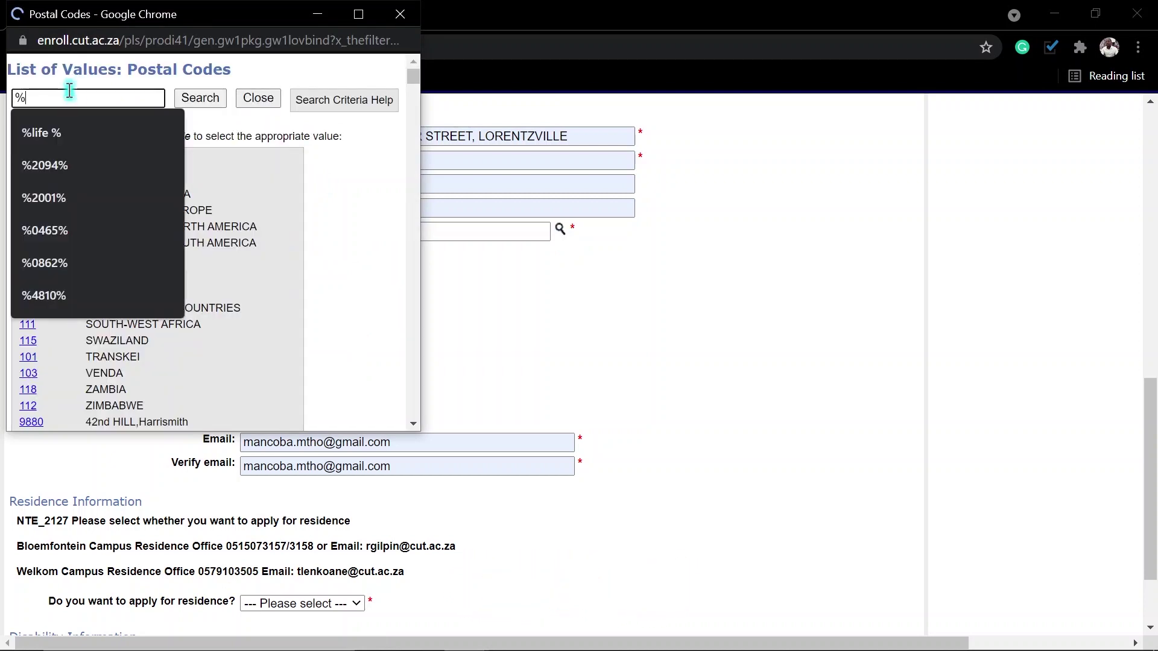
pyautogui.write('lorentzville%')
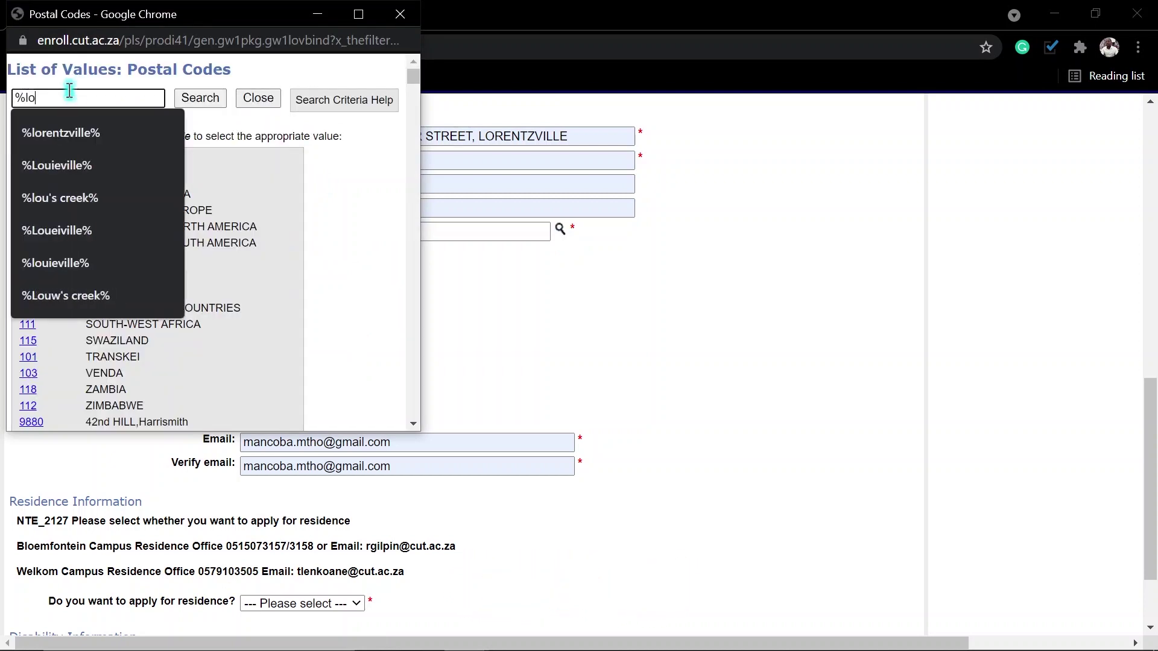
pyautogui.click(60, 133)
pyautogui.click(201, 102)
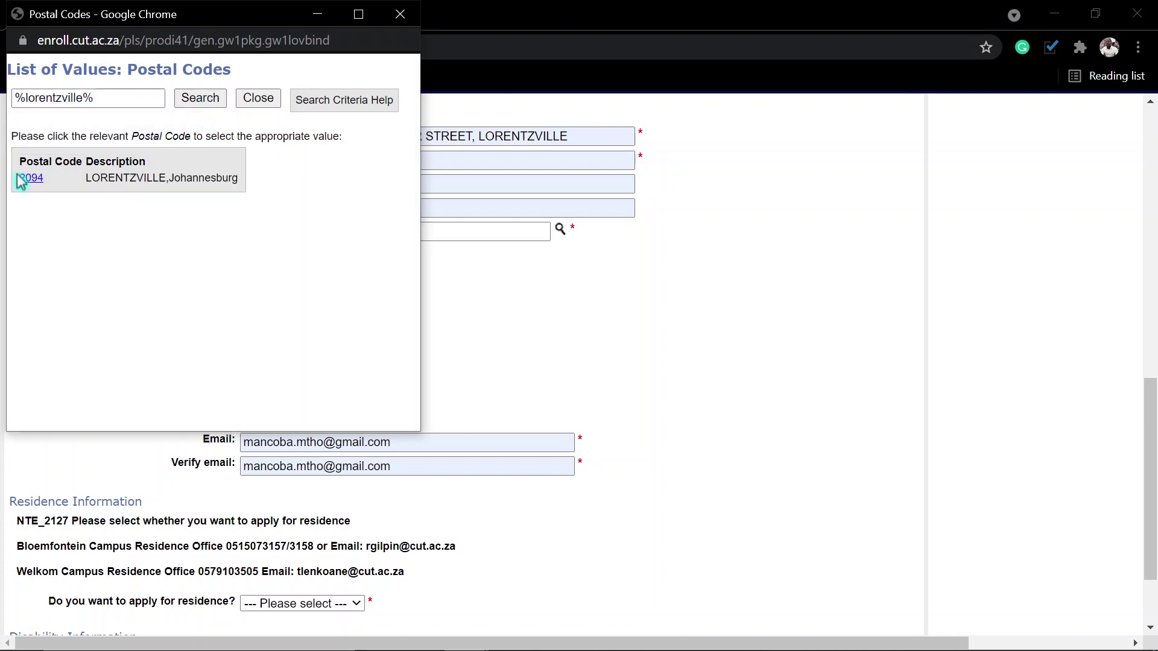
pyautogui.click(24, 178)
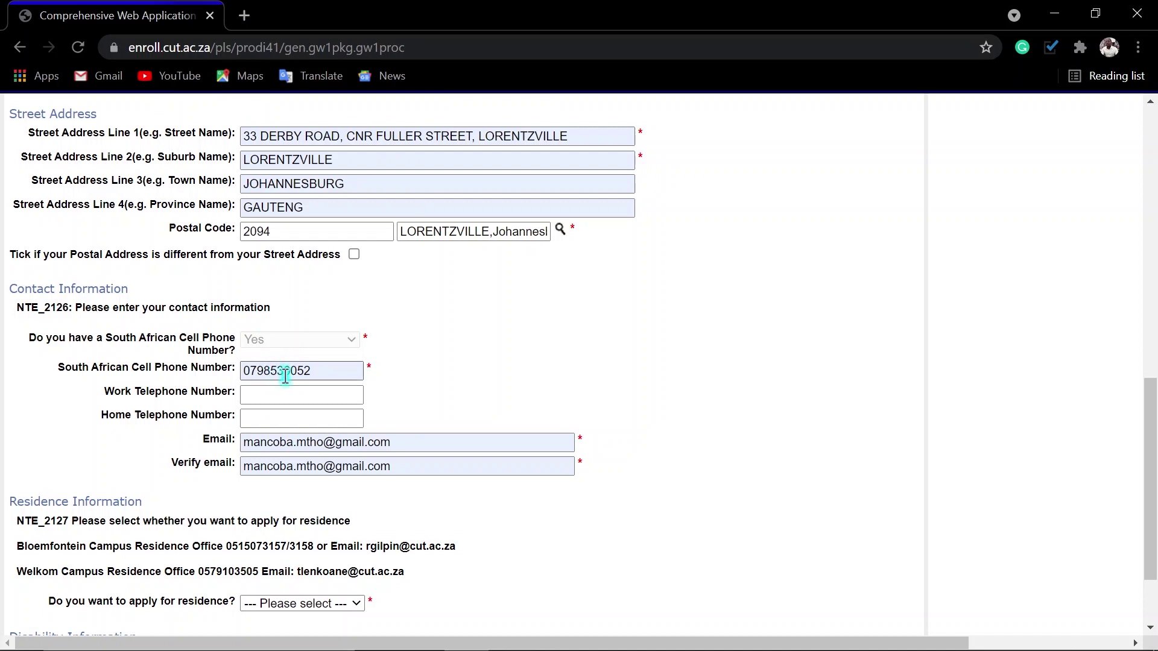
# - Choose Yes to apply for residence and continue to Next of Kin Details
pyautogui.scroll(-2, 283, 376)
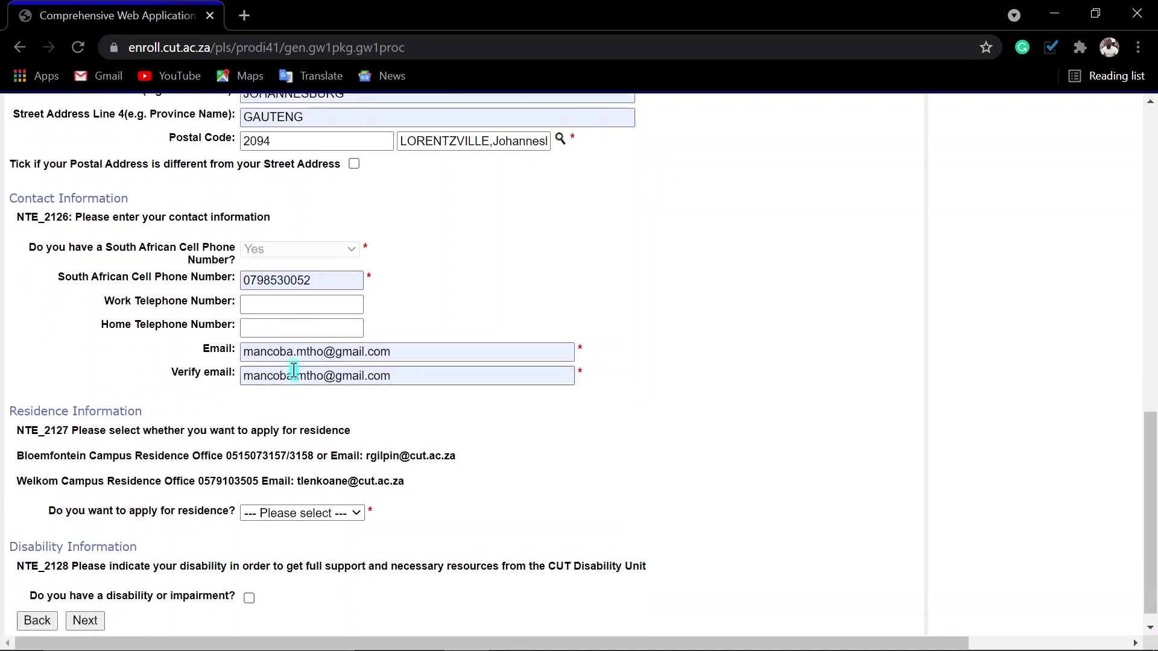
pyautogui.scroll(-1, 312, 406)
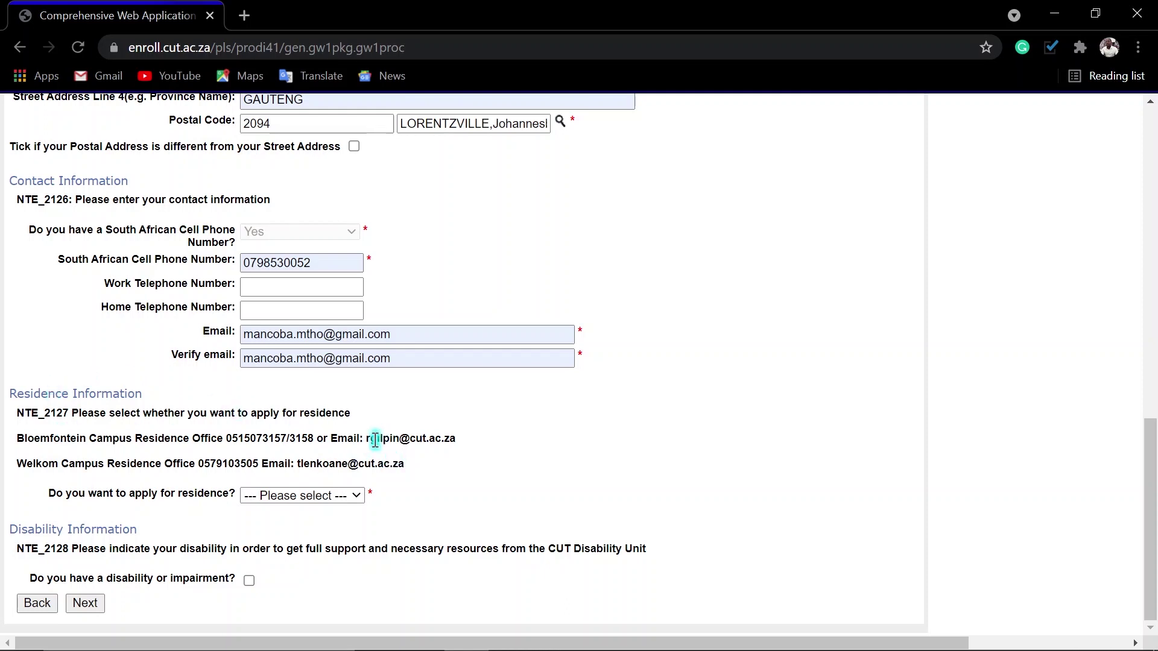
pyautogui.moveTo(372, 440); pyautogui.dragTo(439, 440)
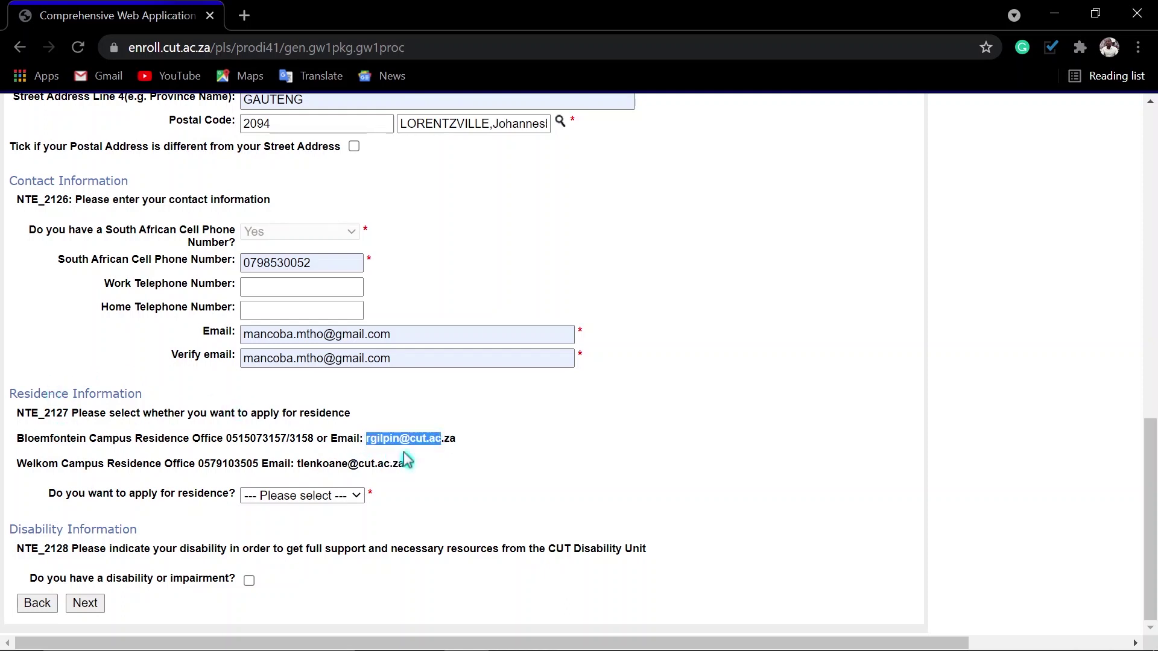
pyautogui.moveTo(304, 464); pyautogui.dragTo(392, 464)
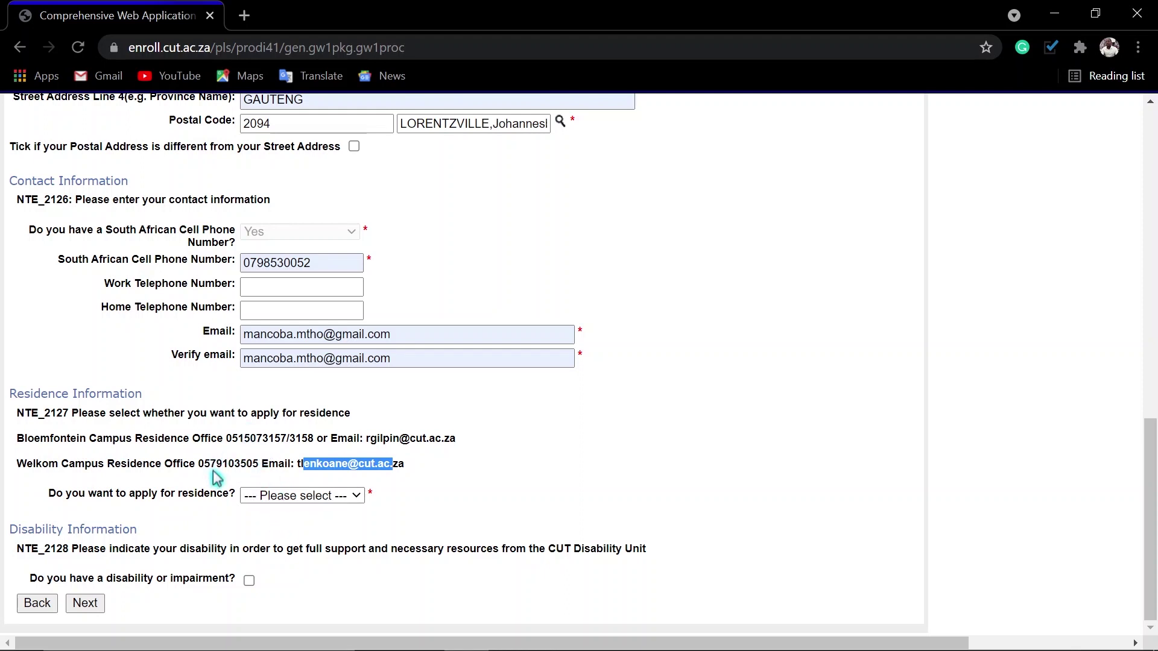
pyautogui.click(313, 503)
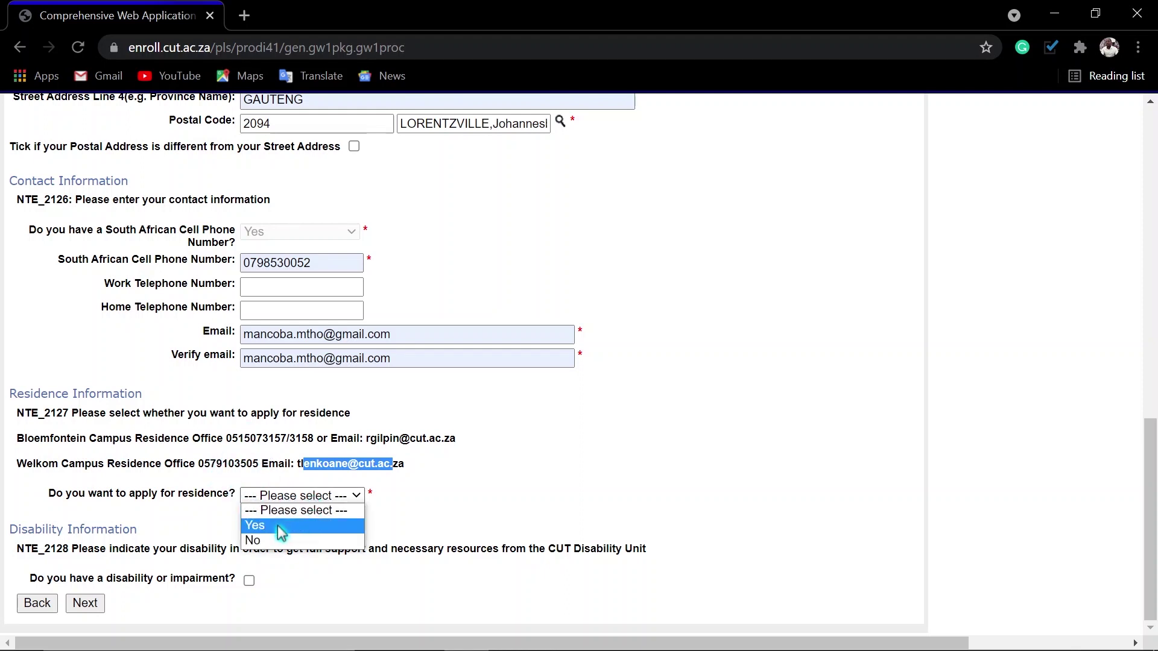
pyautogui.click(284, 519)
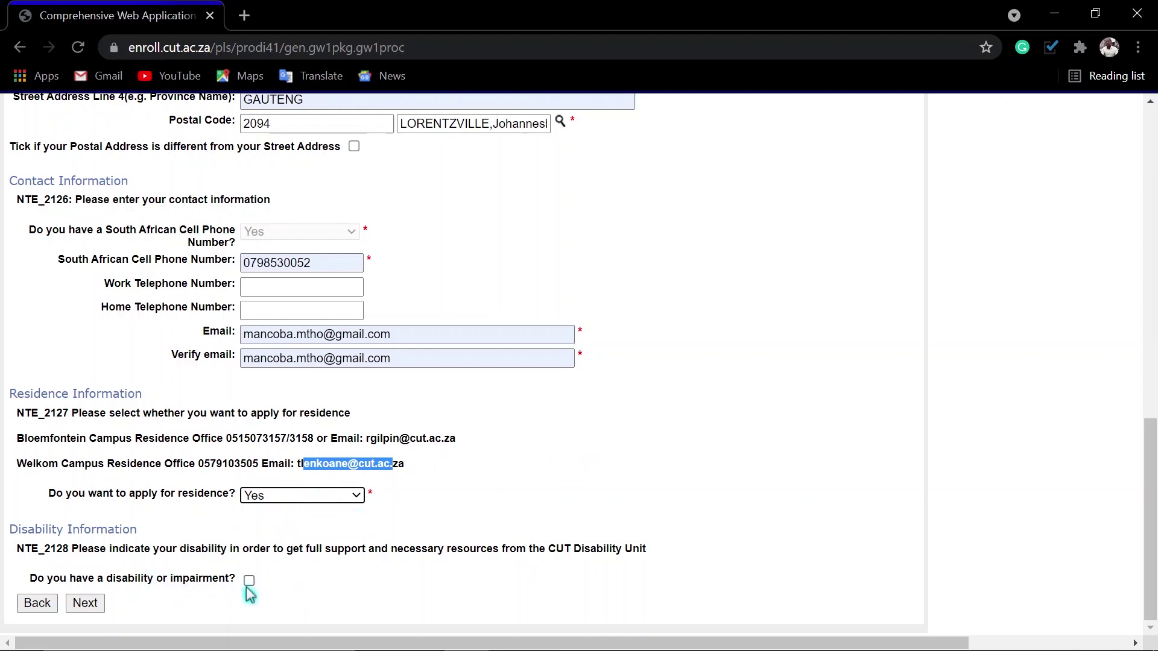
pyautogui.click(89, 602)
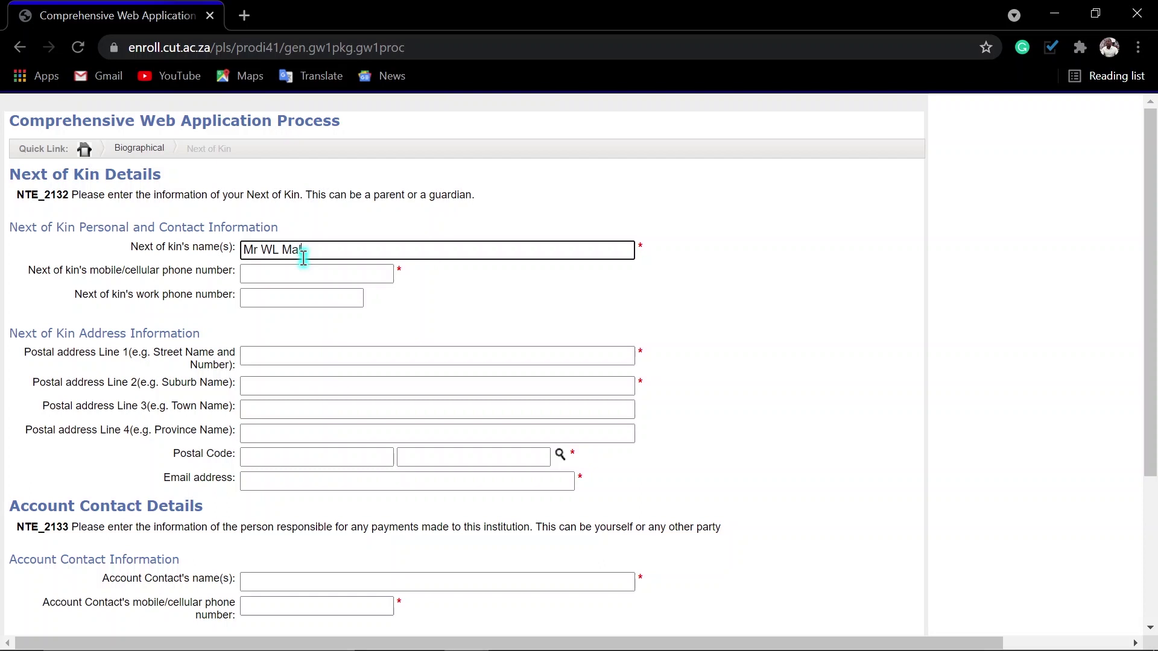
# - Enter the next of kin's mobile number and autofill their postal address
pyautogui.press('Tab')
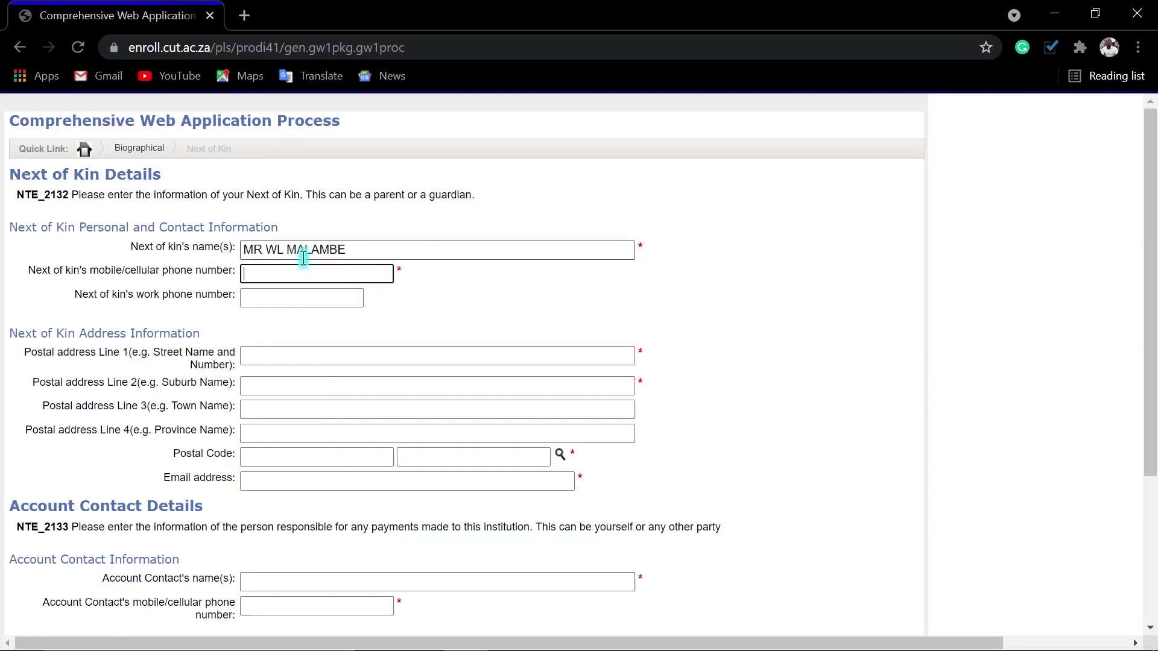
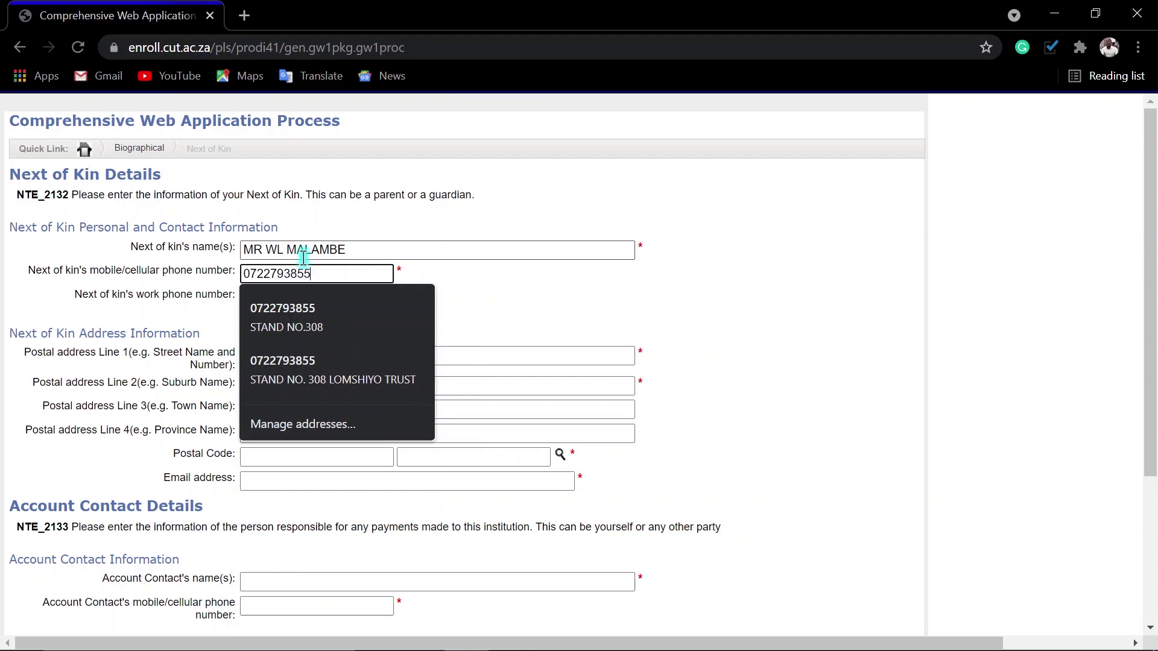
pyautogui.press('Tab')
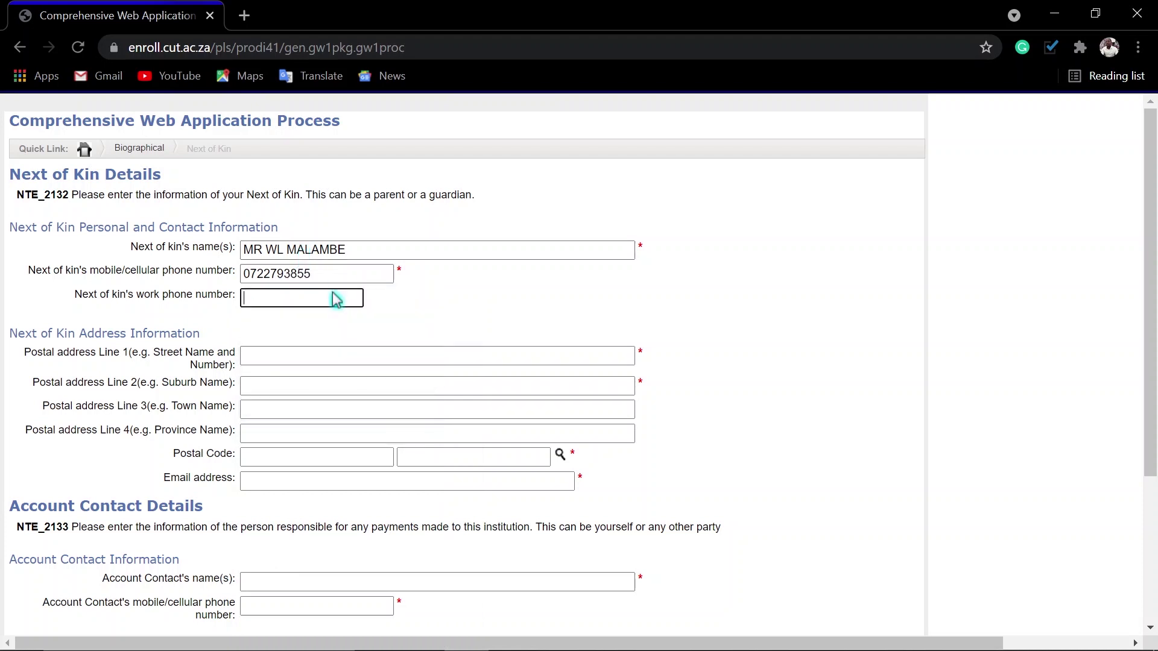
pyautogui.click(274, 358)
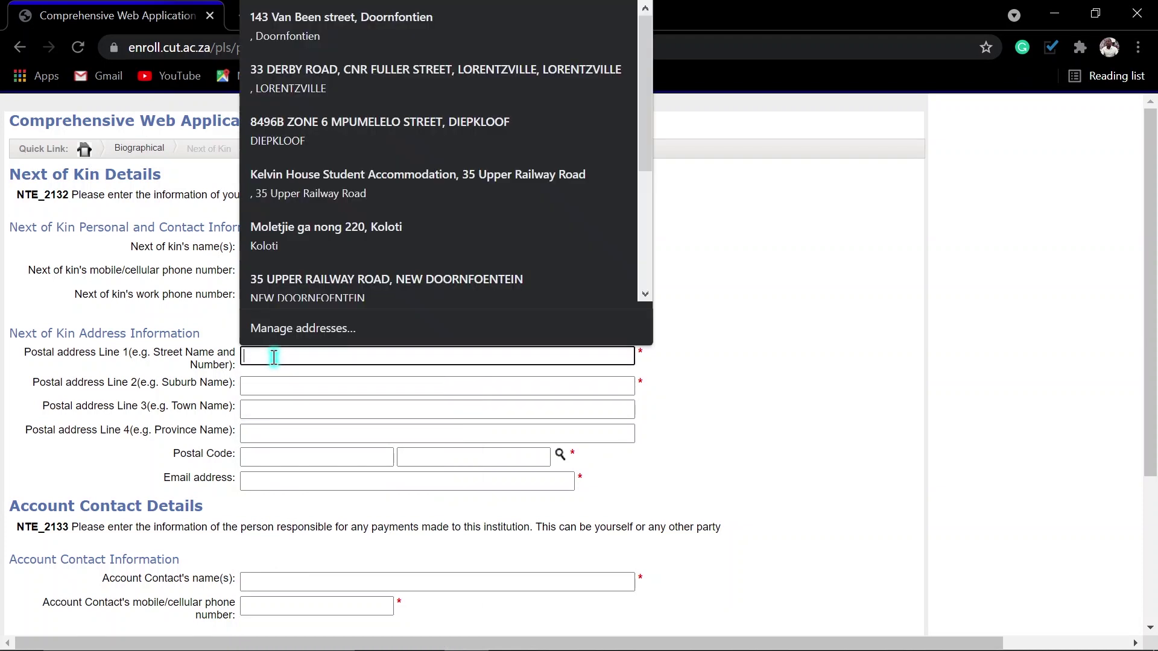
pyautogui.write('33')
pyautogui.click(307, 415)
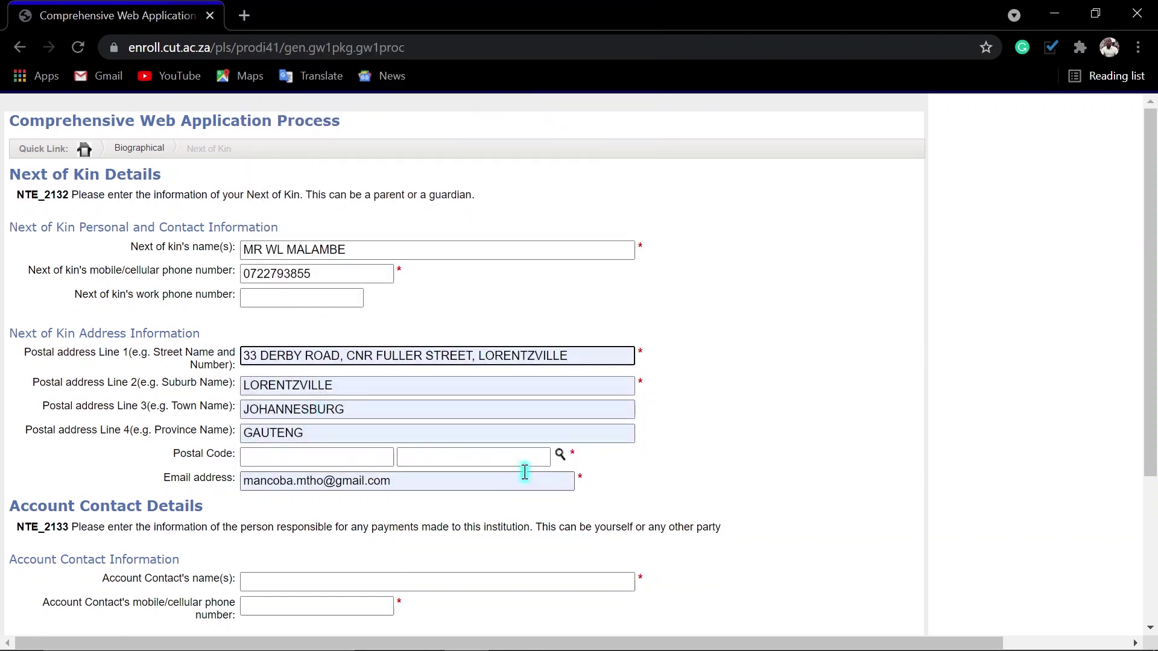
# - Set the next of kin's postal code to 2094 via a Lorentzville lookup
pyautogui.click(560, 455)
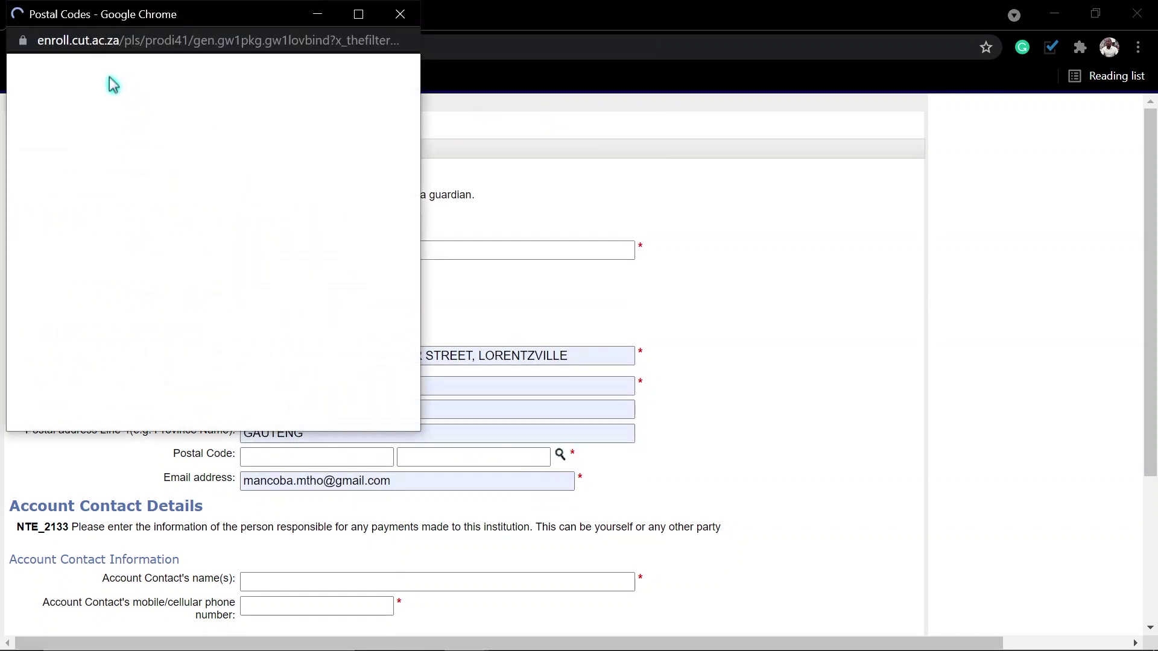
pyautogui.click(80, 96)
pyautogui.write('lore')
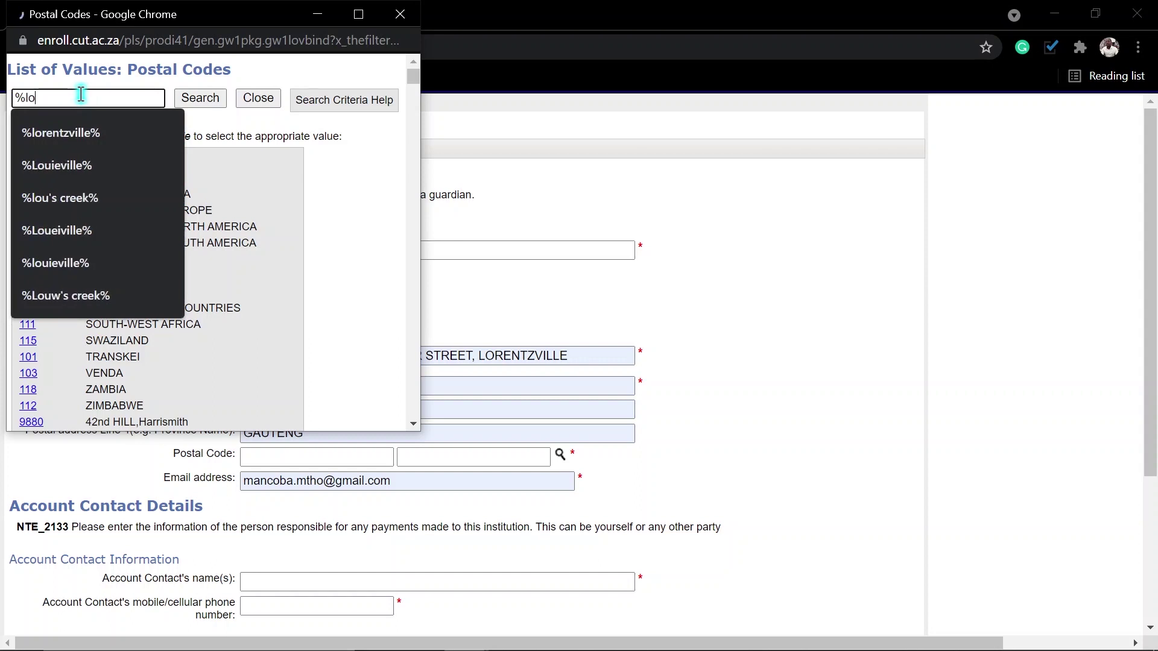
pyautogui.click(78, 131)
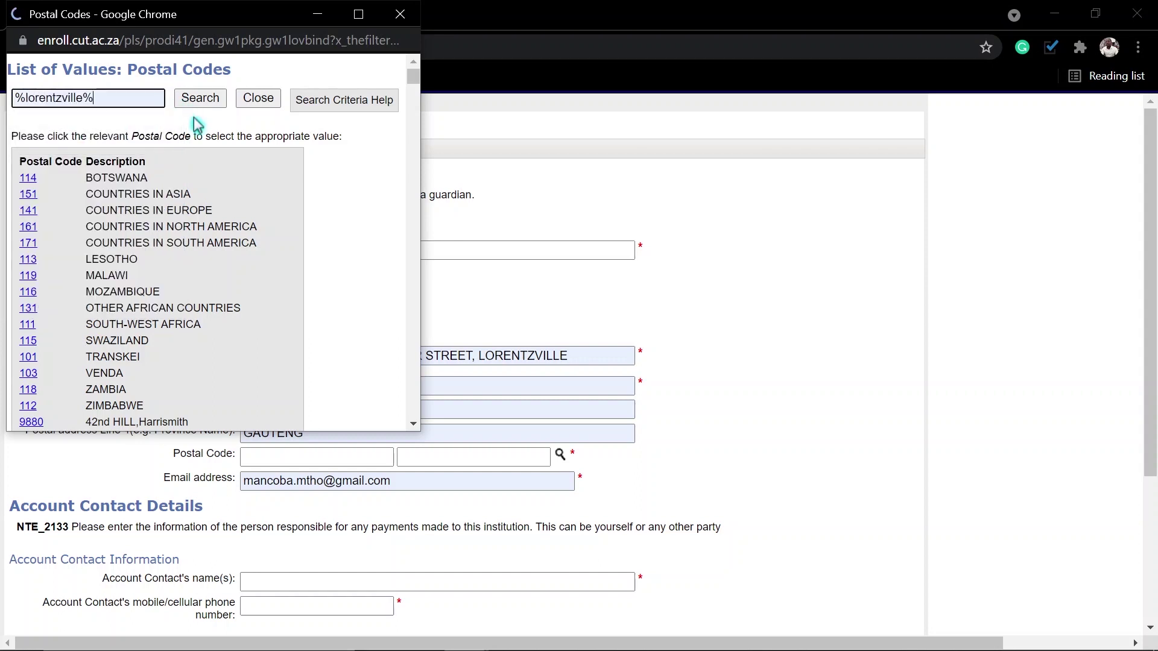
pyautogui.click(178, 104)
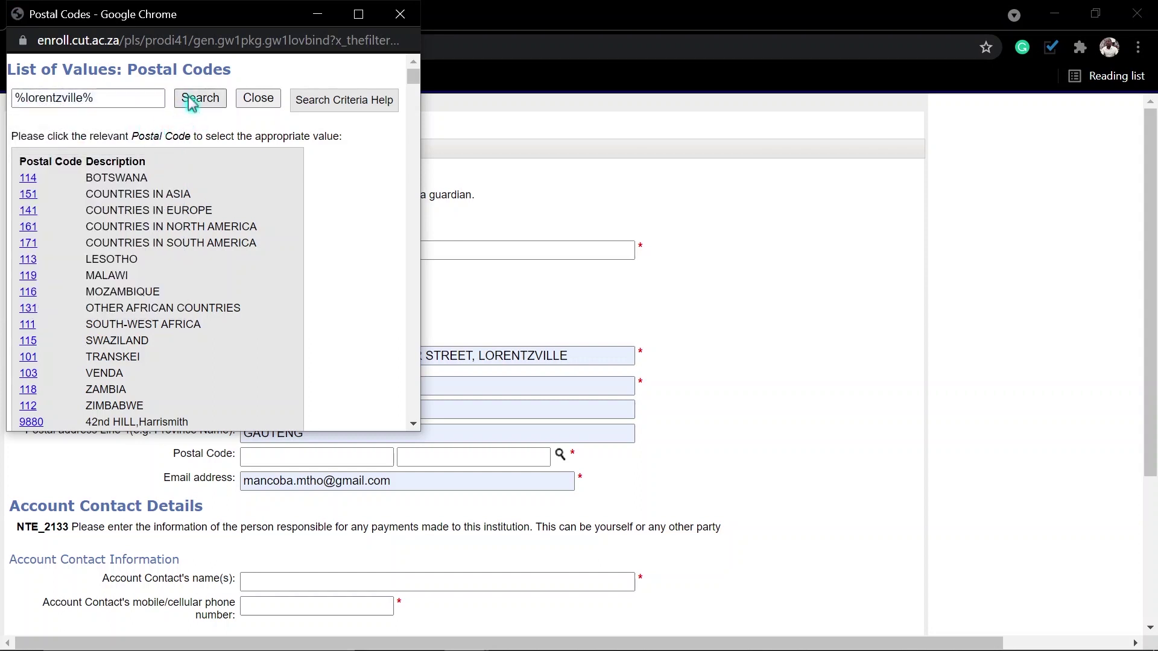
pyautogui.click(30, 179)
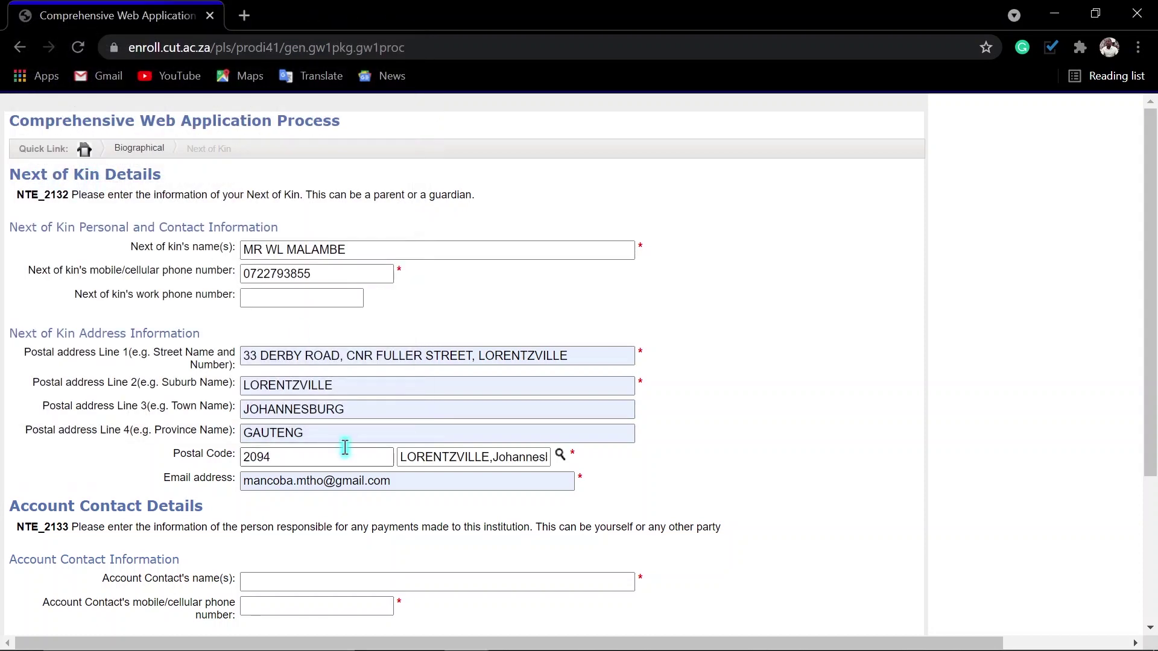
# - Correct the account contact's surname, enter their mobile, and autofill their postal address
pyautogui.scroll(-4, 352, 457)
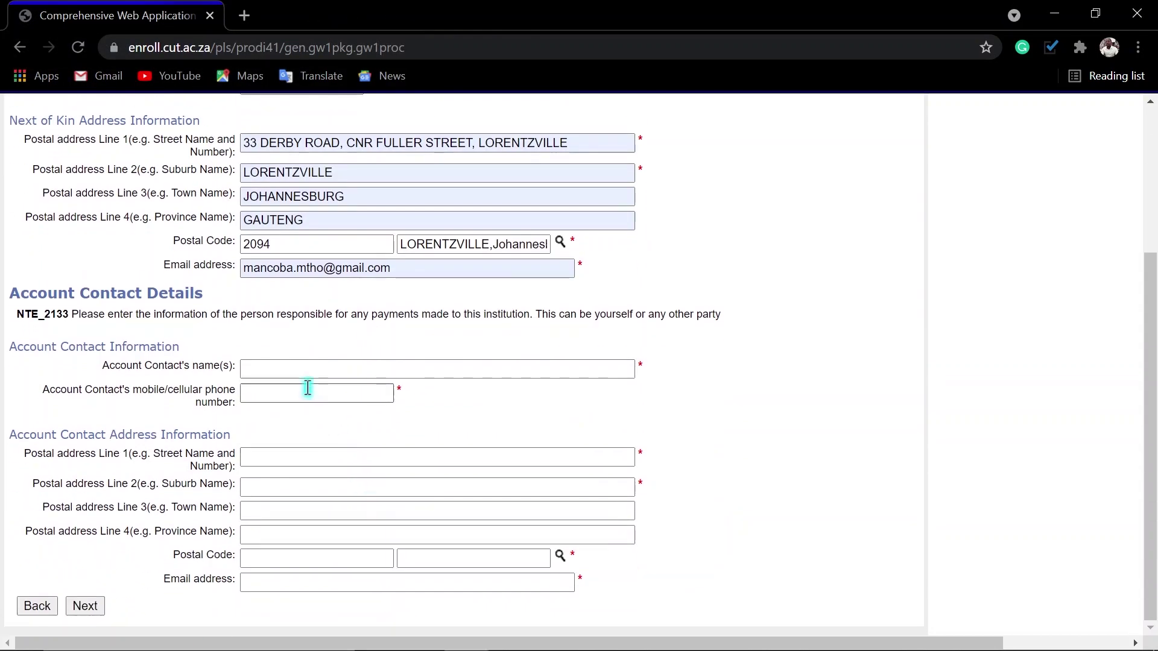
pyautogui.click(297, 366)
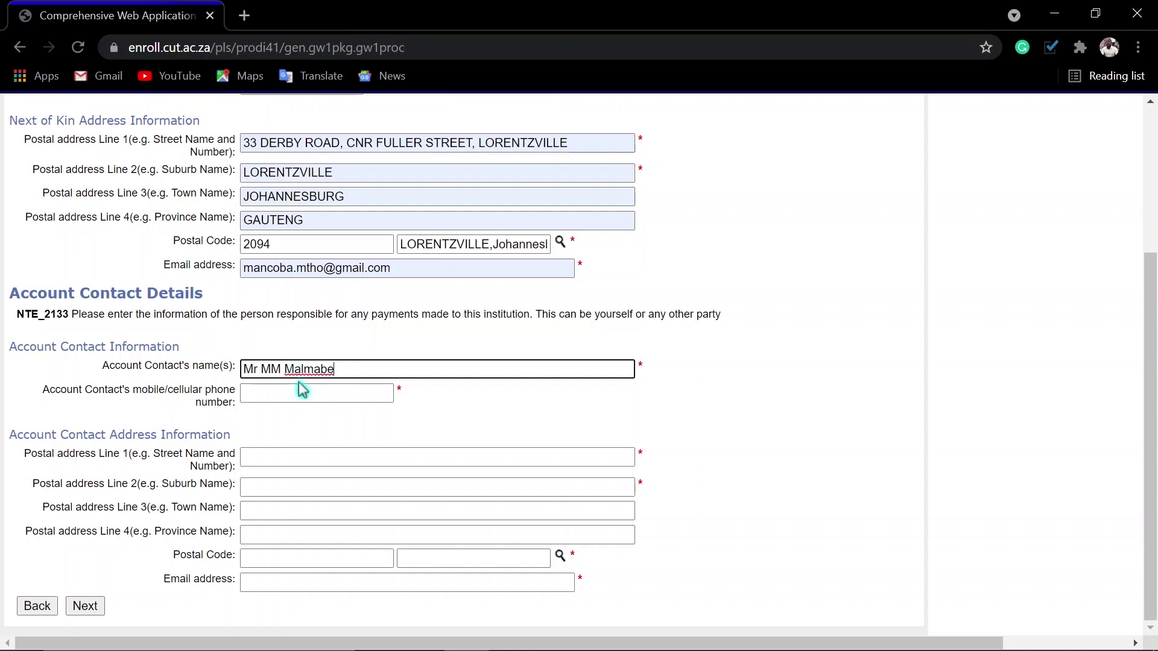
pyautogui.moveTo(345, 372); pyautogui.dragTo(297, 373)
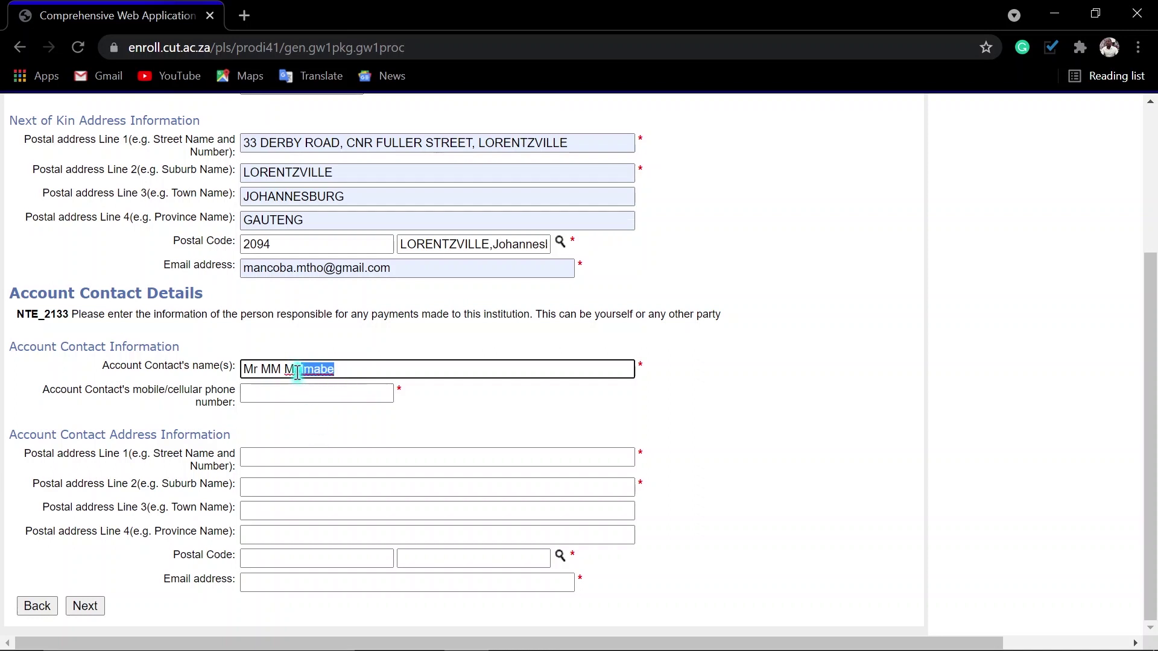
pyautogui.write('alam')
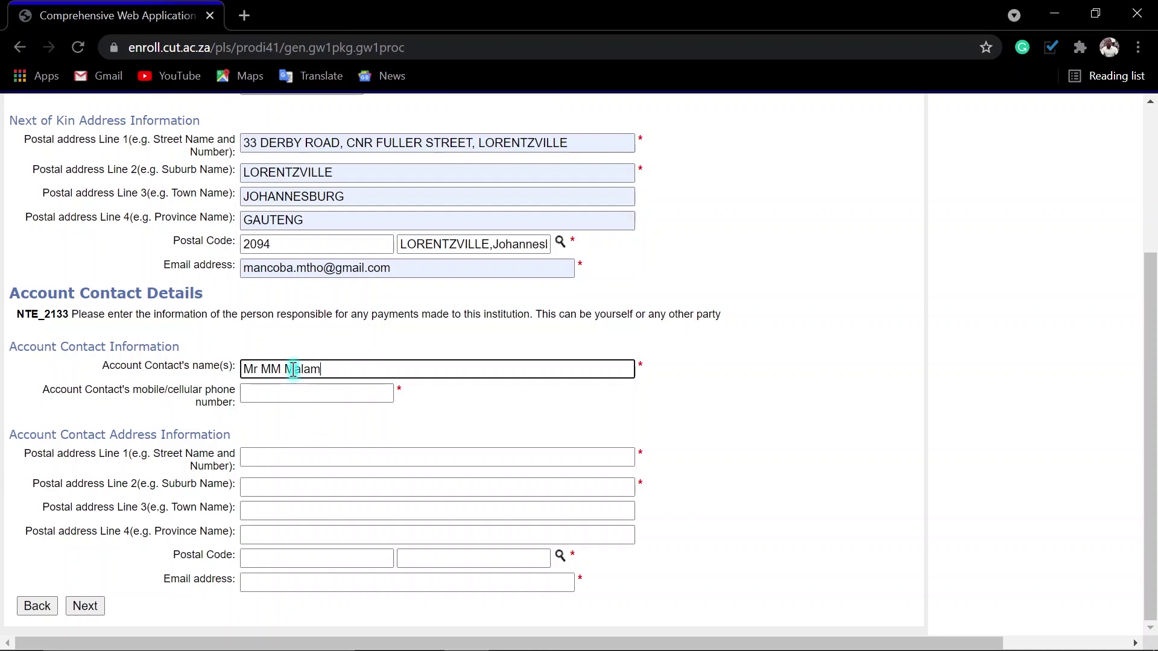
pyautogui.press('Tab')
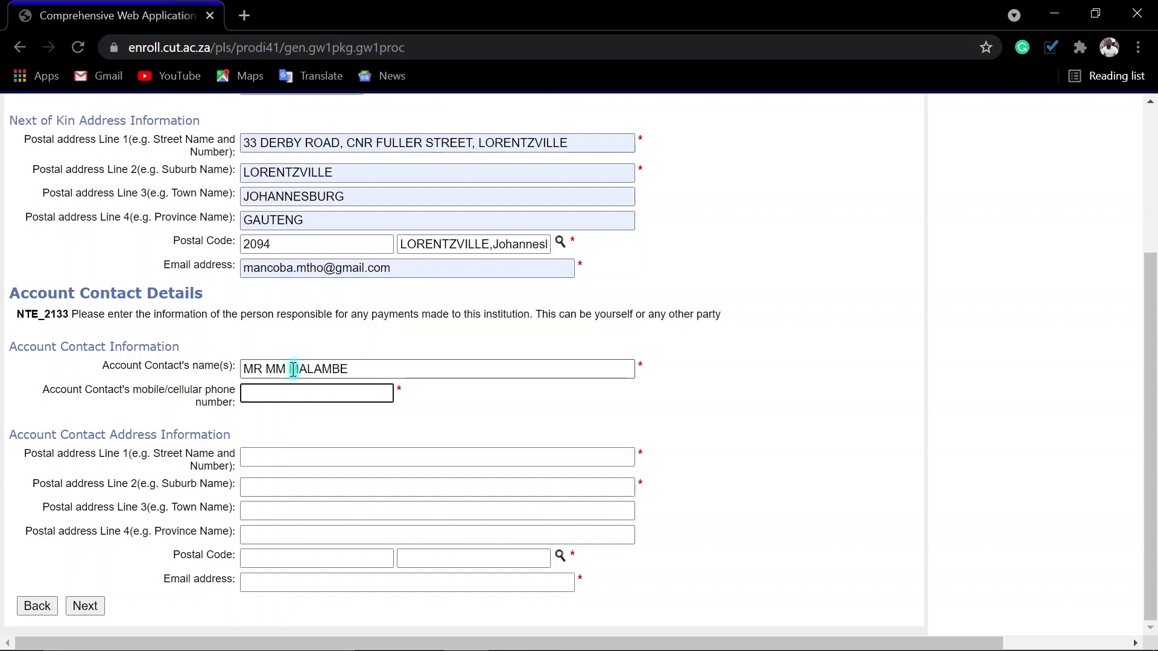
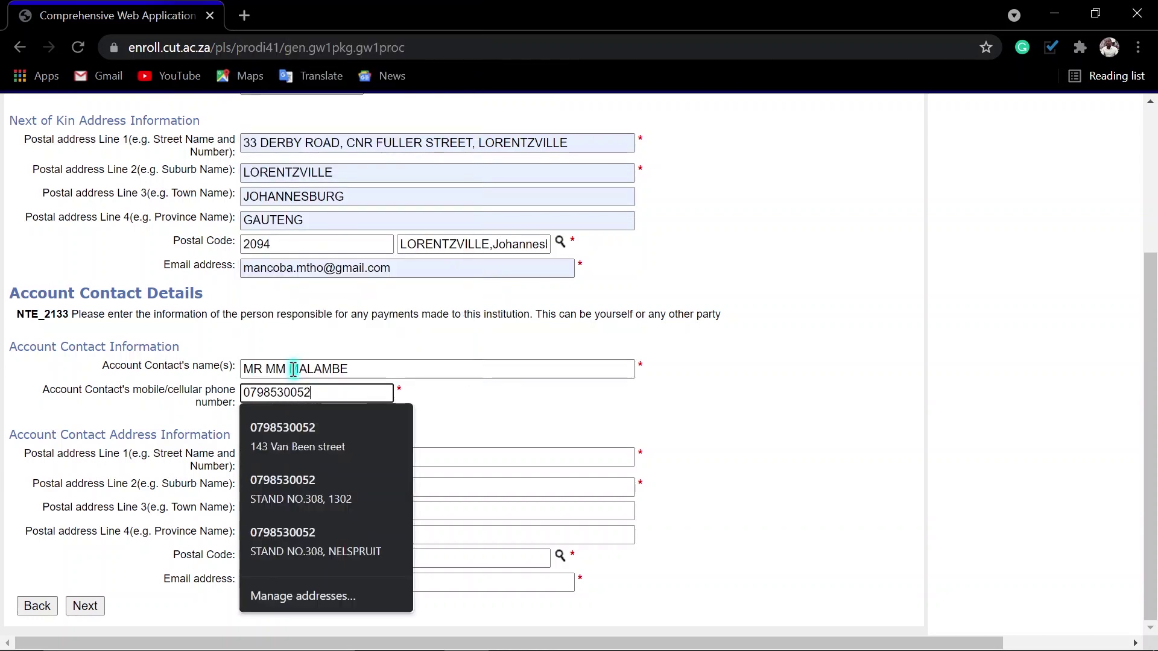
pyautogui.click(551, 454)
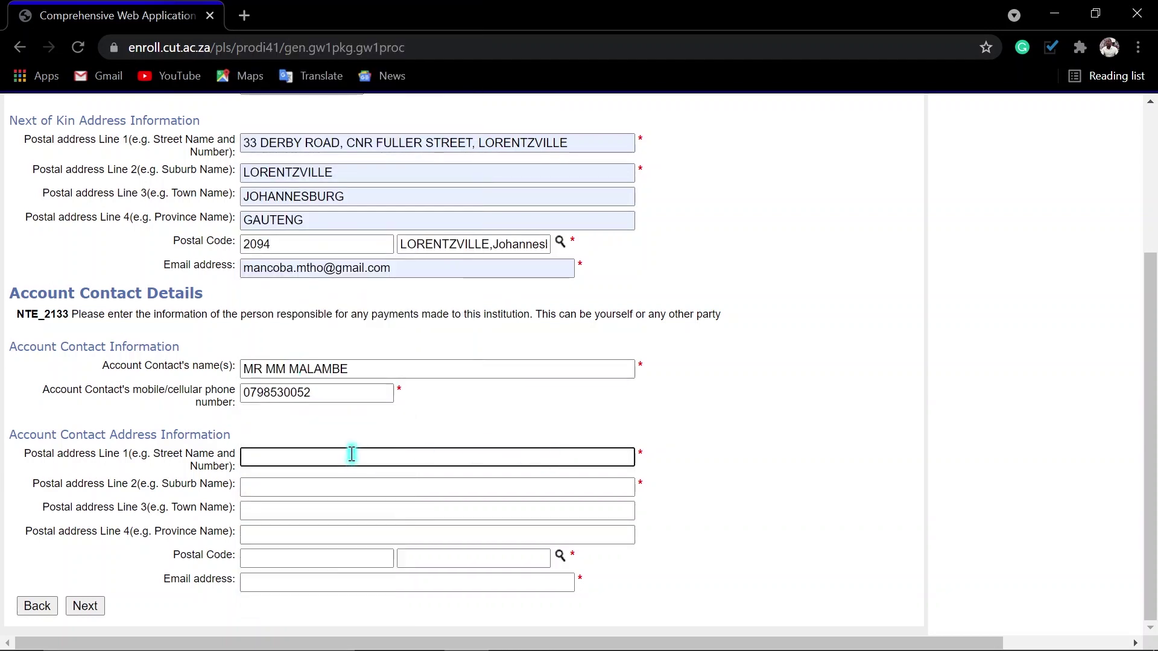
pyautogui.write('33')
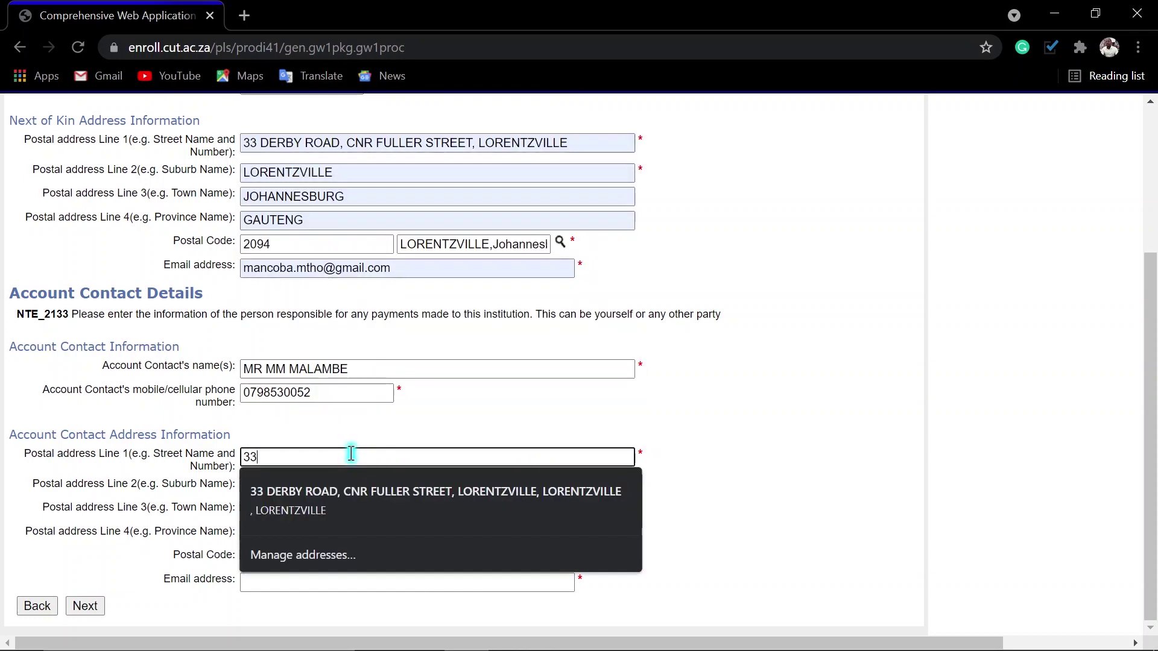
pyautogui.click(353, 501)
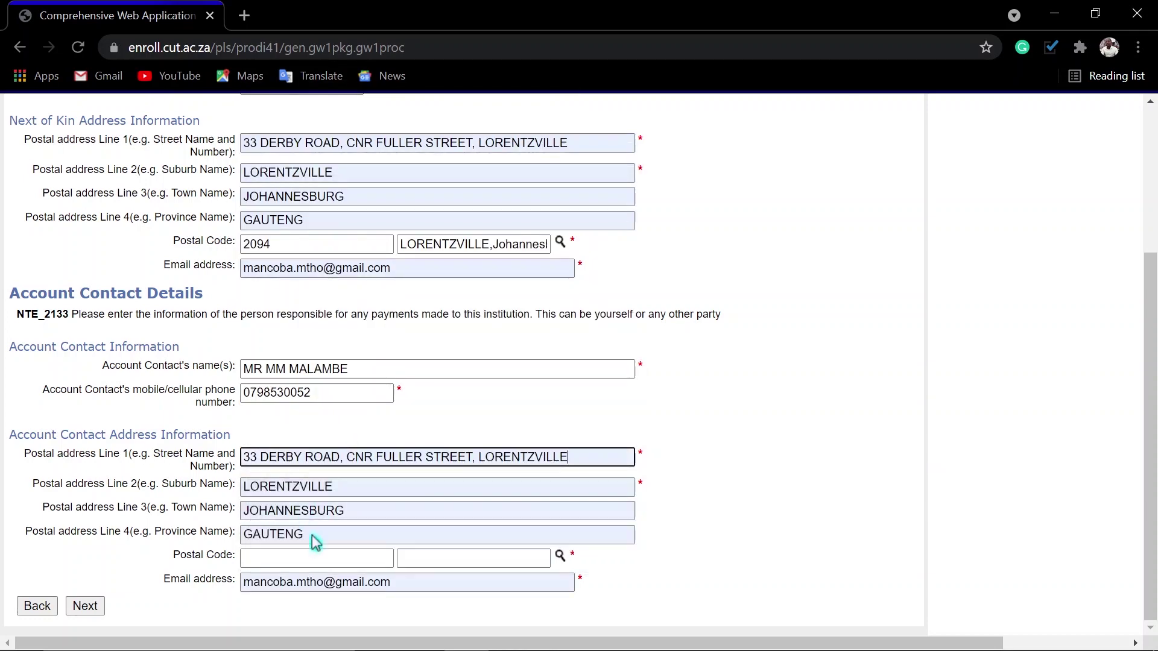
# - Set the account contact's postal code to 2094 via Lorentzville and continue
pyautogui.click(561, 556)
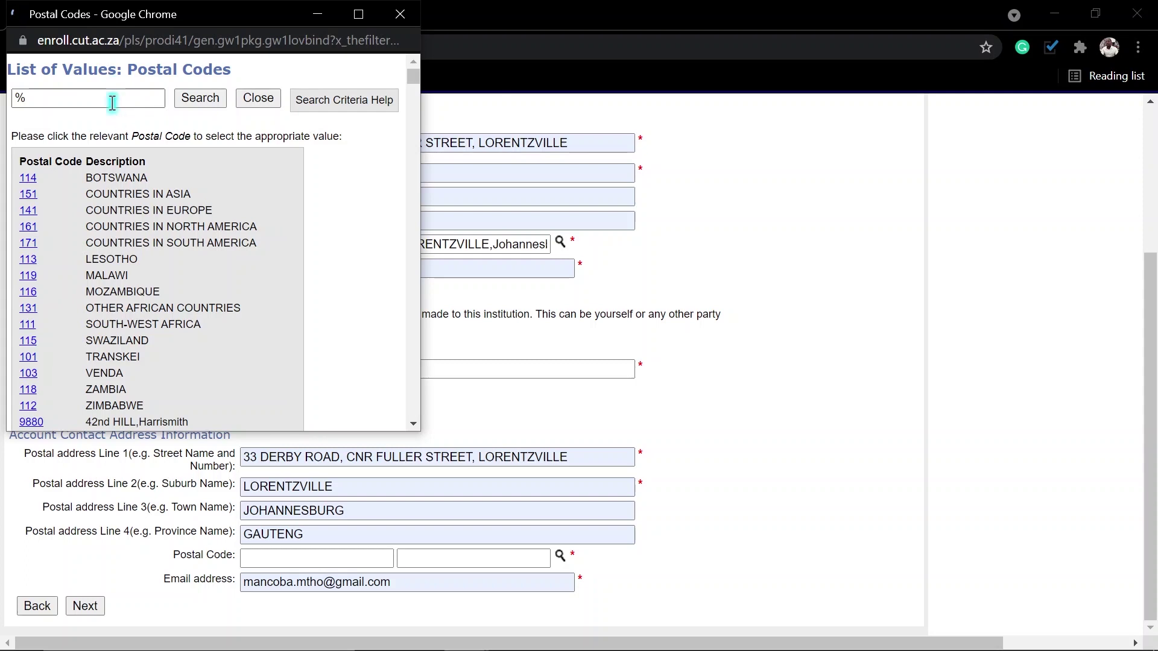
pyautogui.click(111, 98)
pyautogui.write('lor')
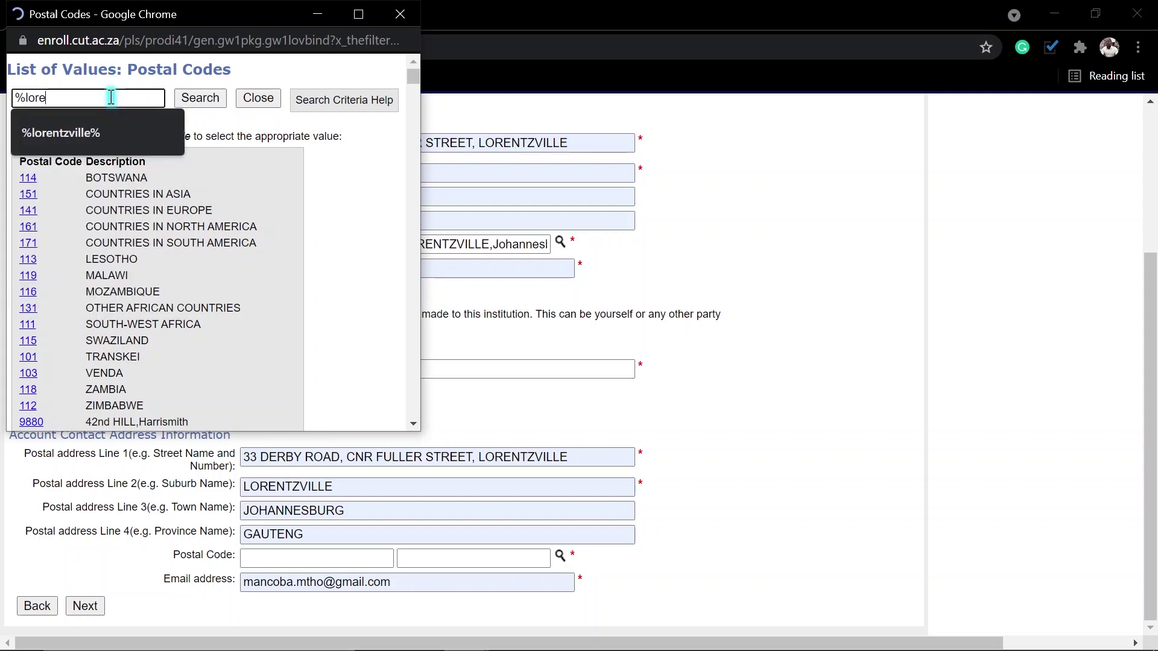
pyautogui.write('e%')
pyautogui.click(66, 131)
pyautogui.click(188, 102)
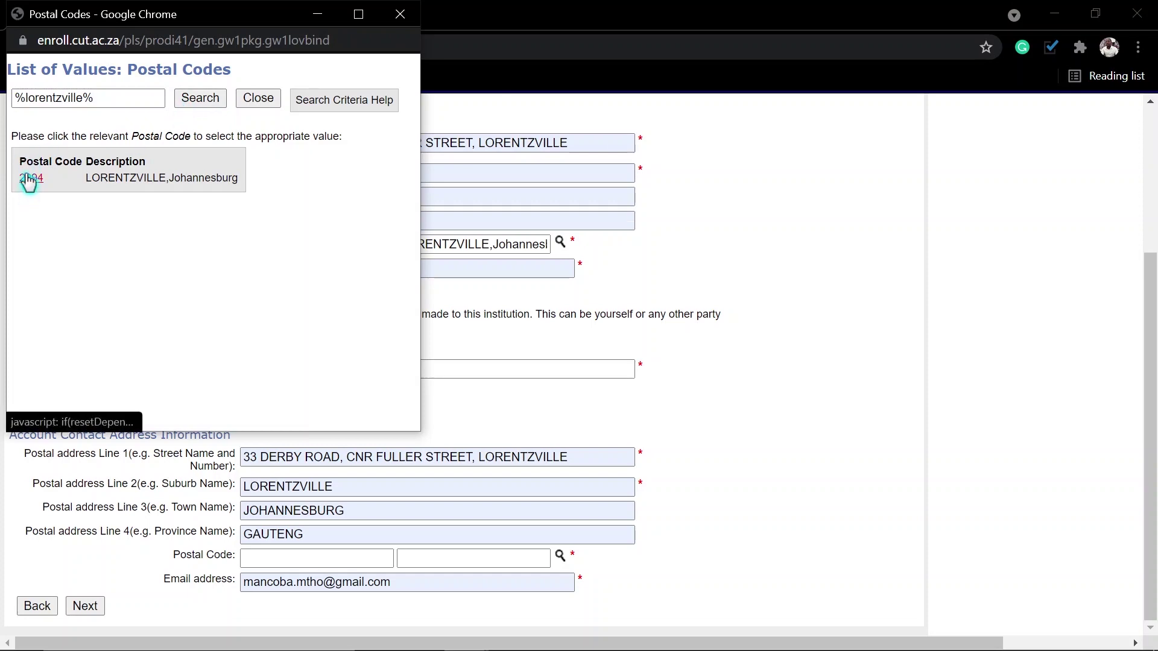
pyautogui.click(30, 178)
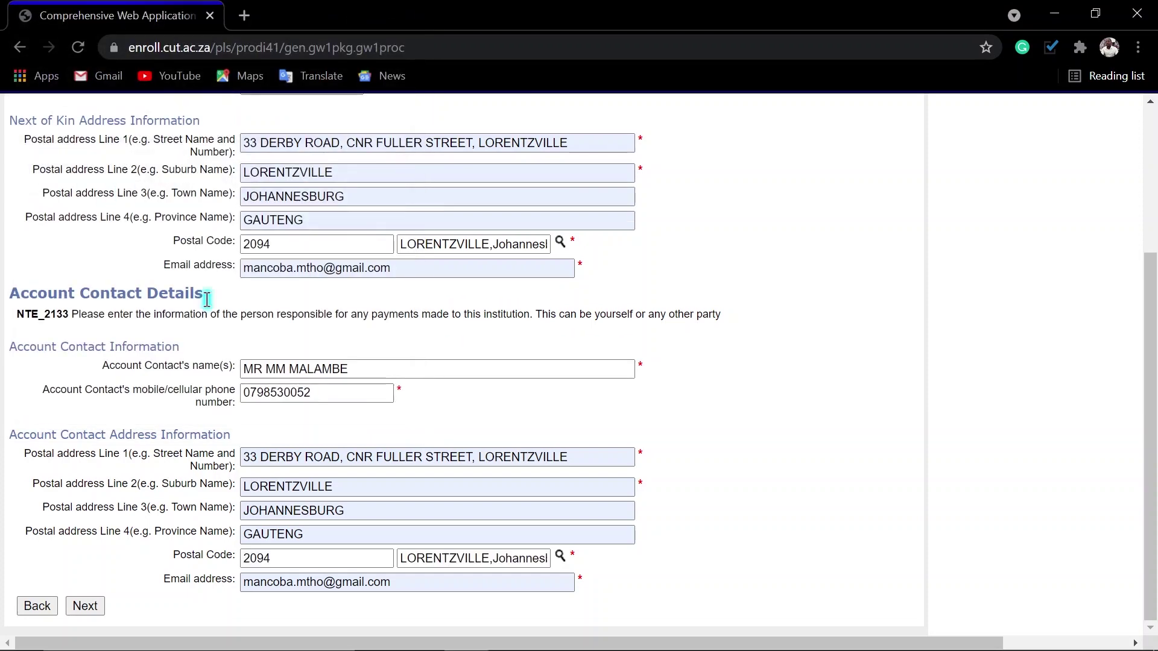
pyautogui.click(88, 607)
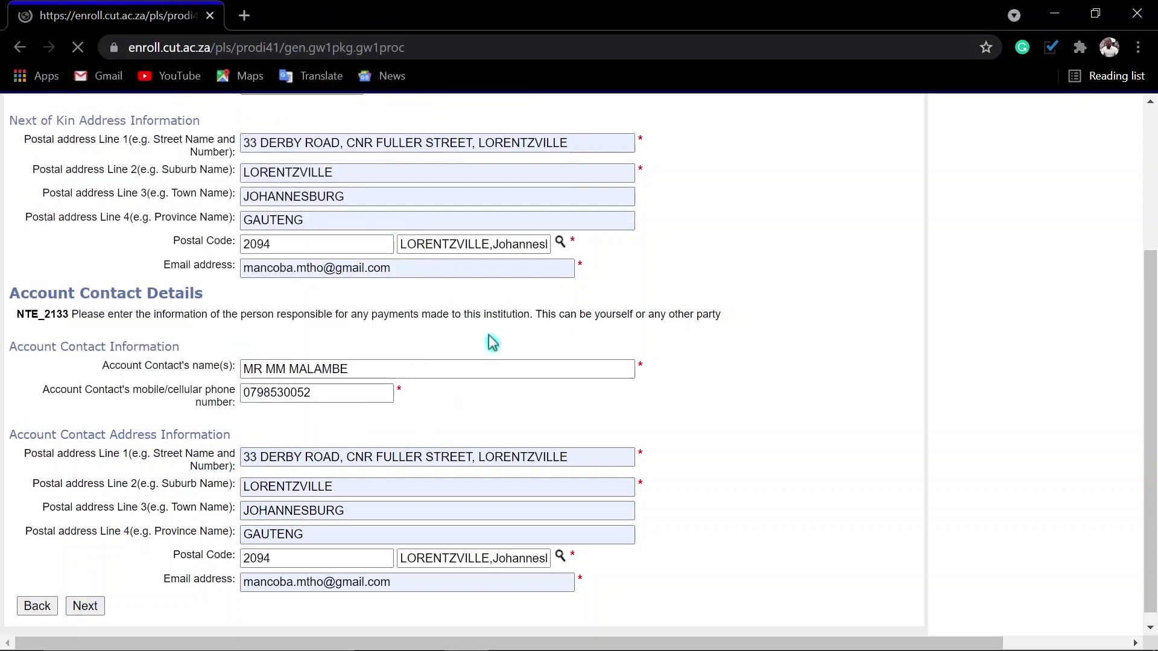
# - Choose Undergraduate, answer No to upgrading, and continue past Results Details
pyautogui.click(294, 333)
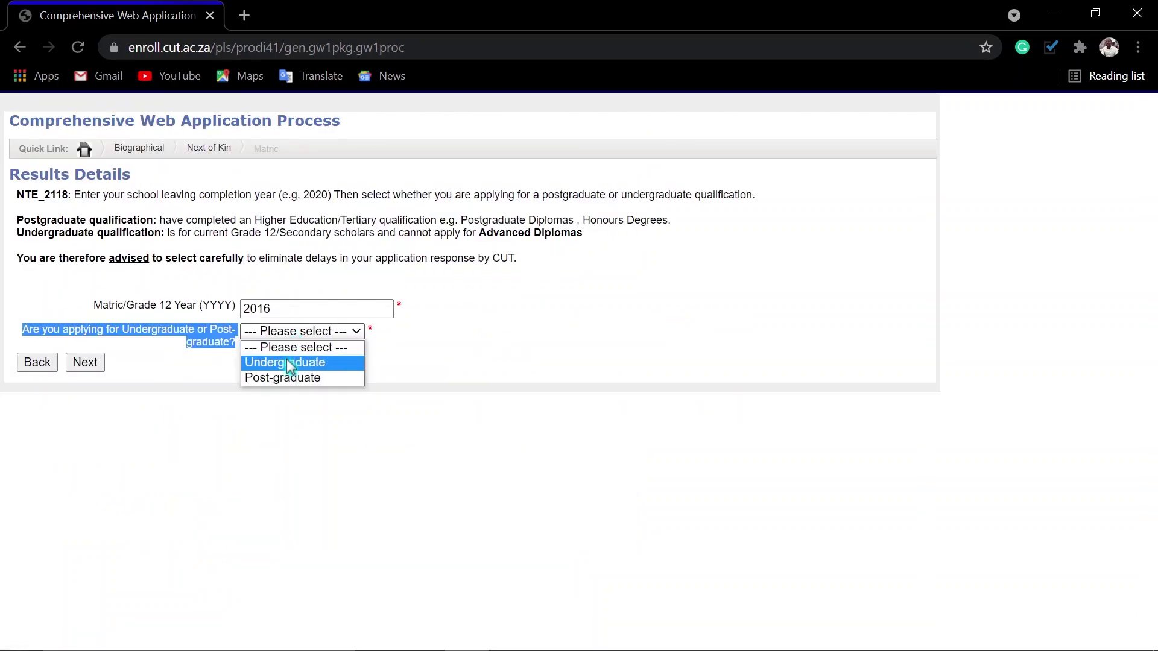
pyautogui.click(288, 363)
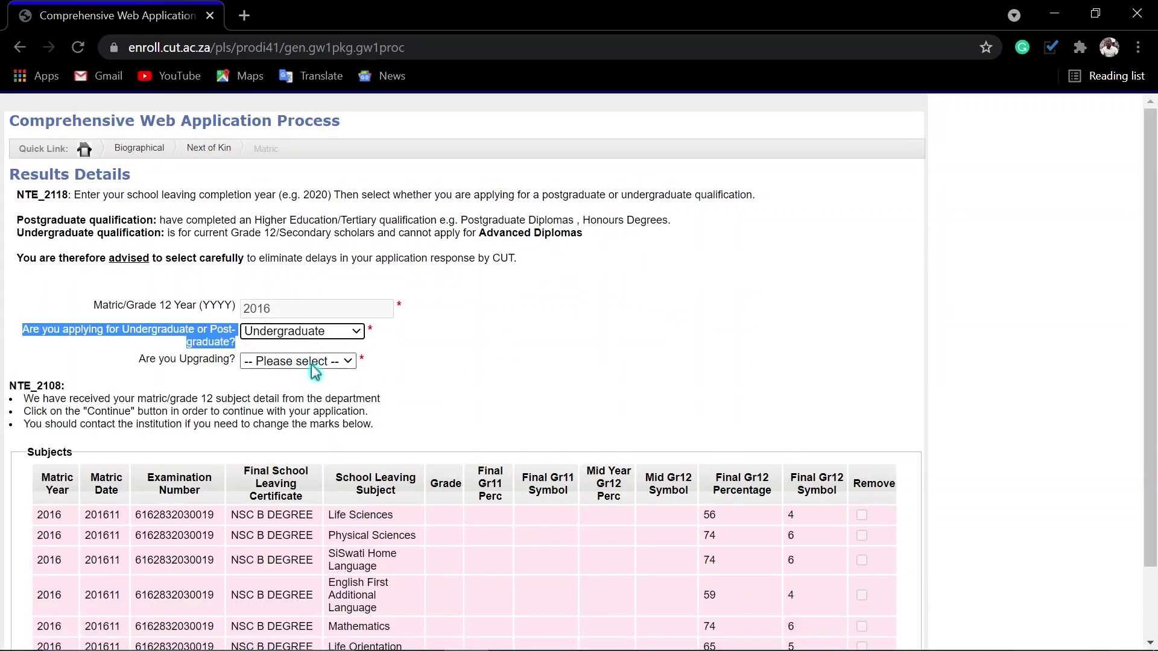
pyautogui.click(310, 362)
pyautogui.click(267, 407)
pyautogui.scroll(-3, 703, 388)
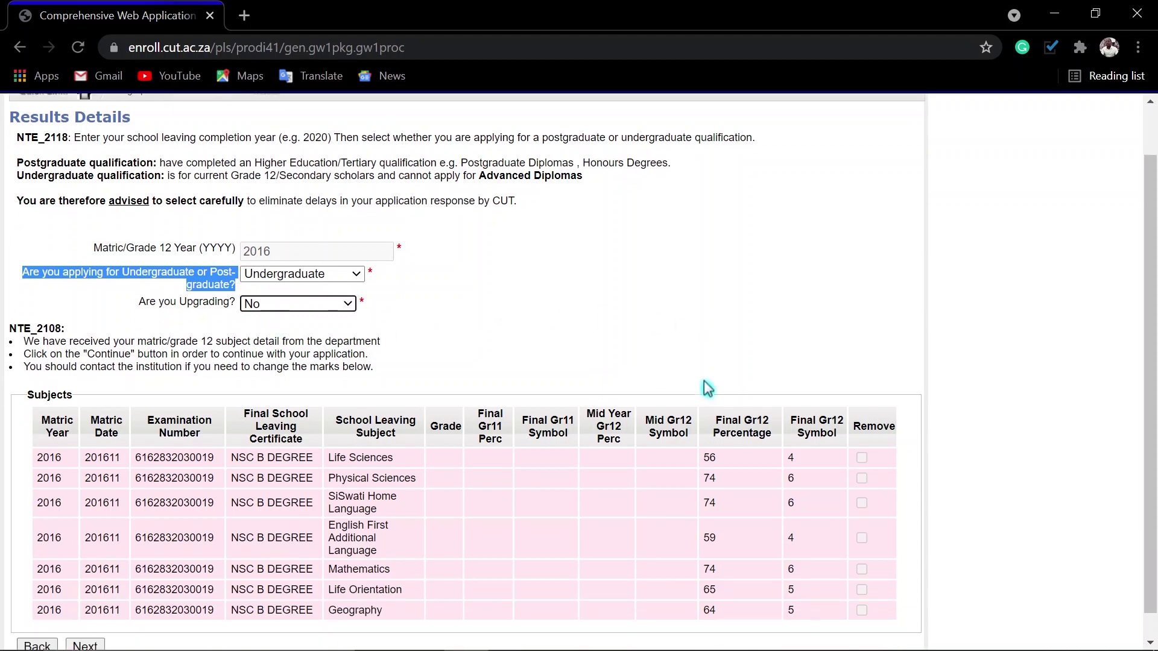
pyautogui.click(222, 304)
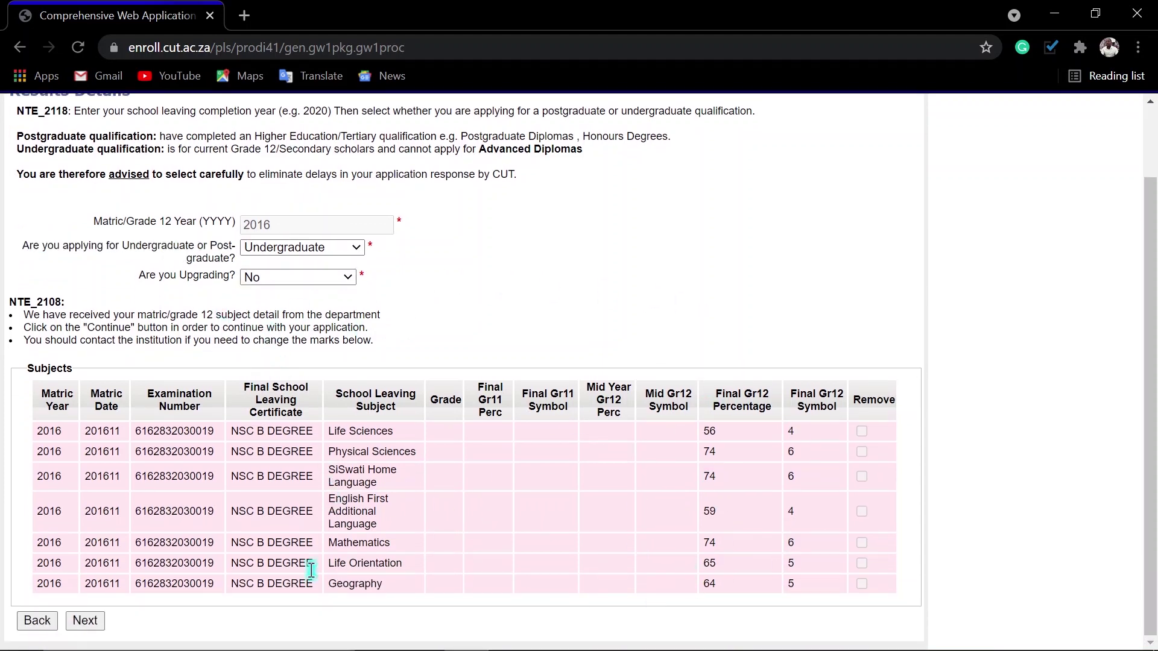
pyautogui.click(88, 622)
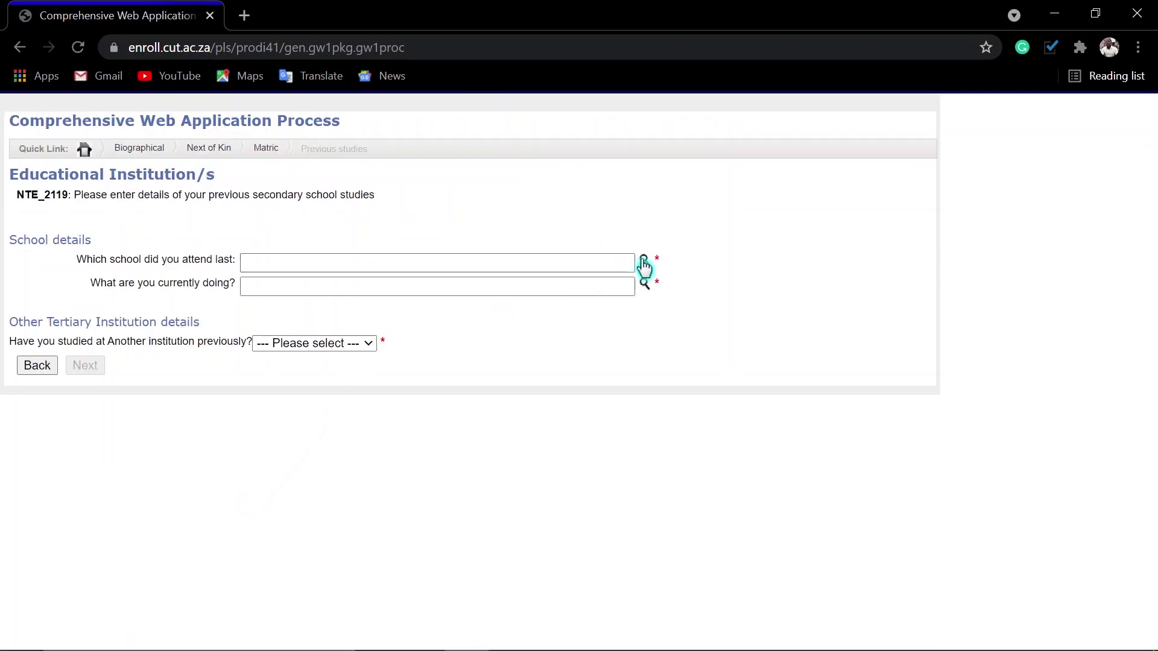
# - Set last school to SIBUSISIWE HIGH SCHOOL and current activity to UNIVERSITY STUDENT
pyautogui.click(644, 260)
pyautogui.click(70, 101)
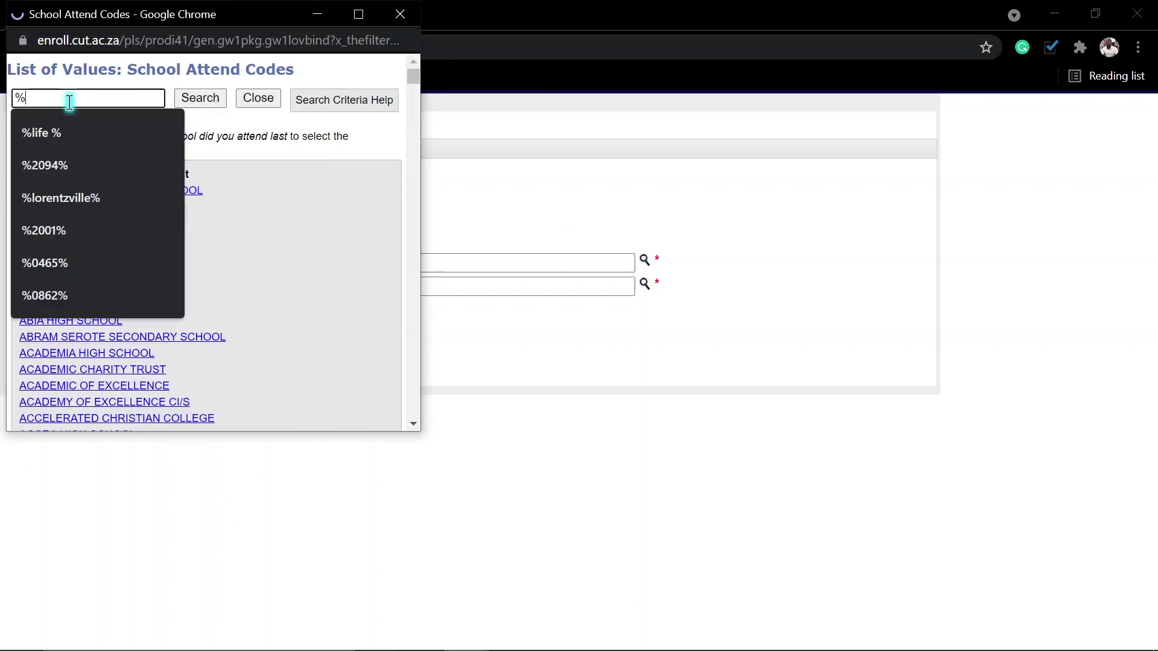
pyautogui.write('lou')
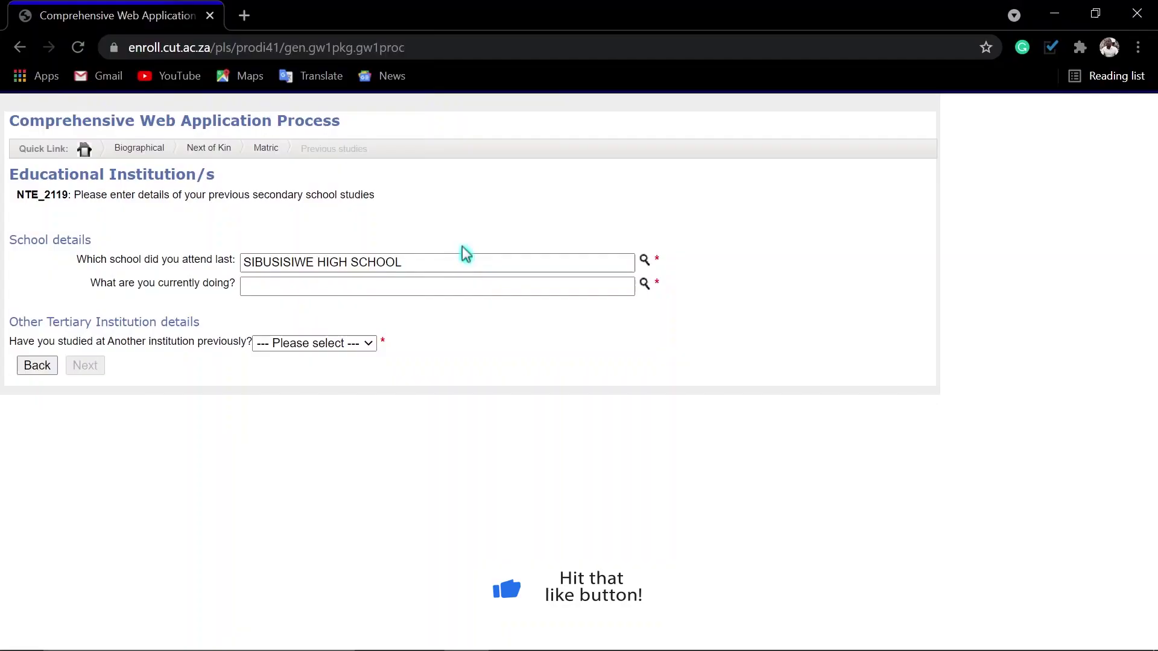
pyautogui.click(643, 287)
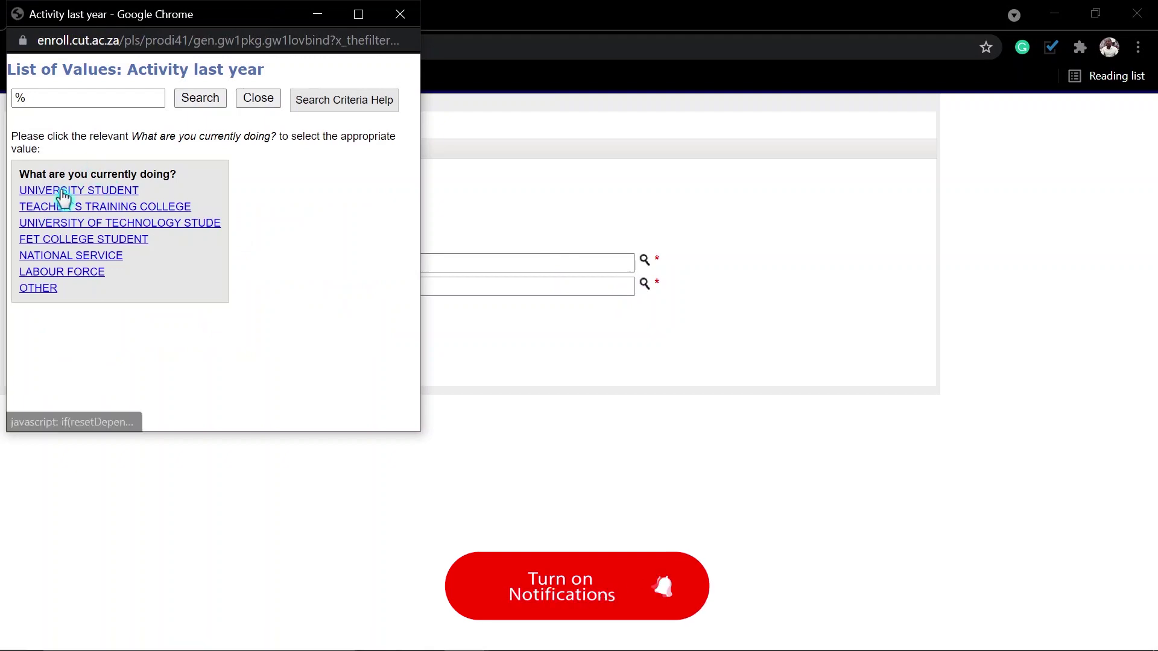
pyautogui.click(63, 191)
# - Answer Yes to having studied at another institution and open Capture Previous Qualifications
pyautogui.click(324, 345)
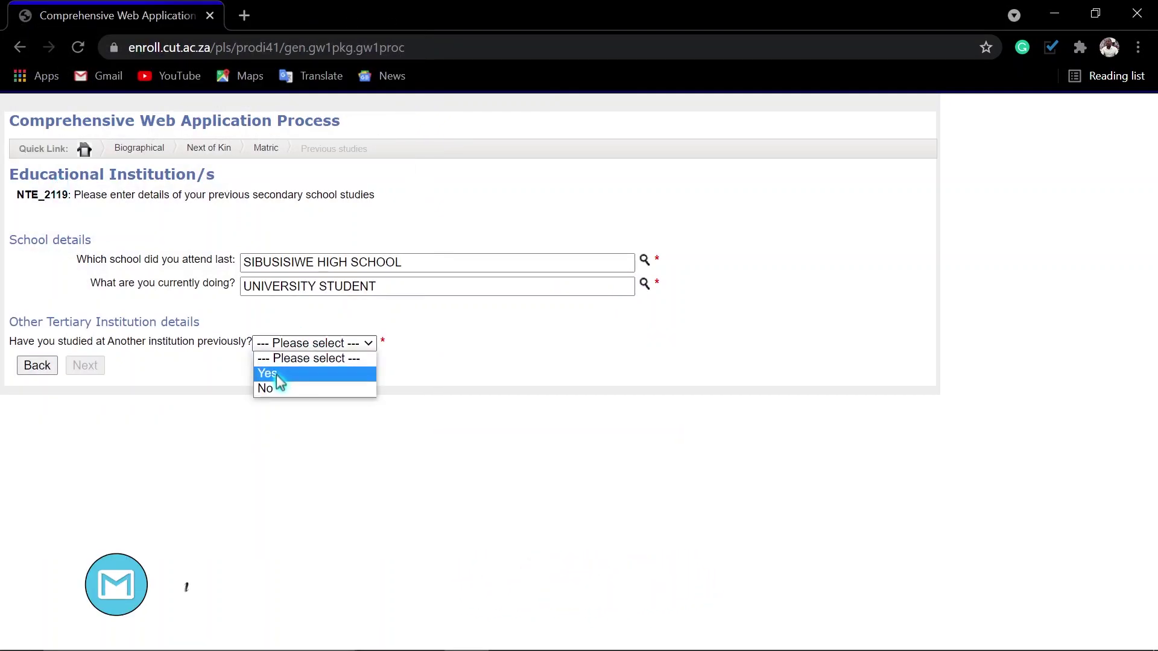
pyautogui.click(276, 374)
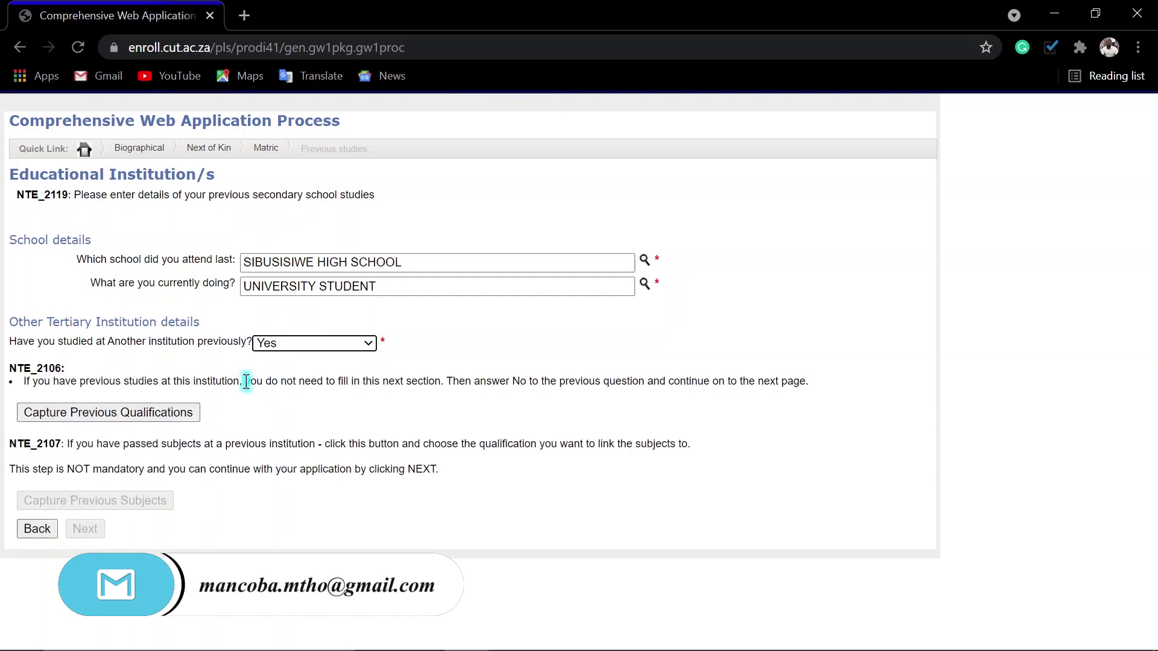
pyautogui.click(114, 415)
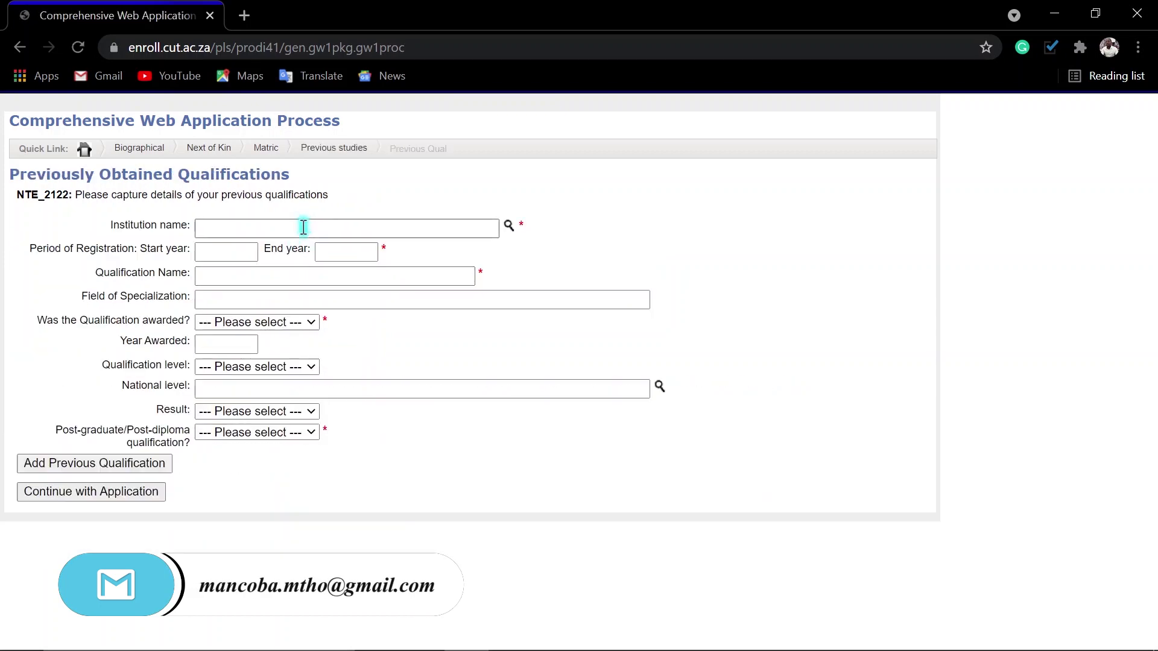
# - Select University of Johannesburg as the previous institution
pyautogui.click(508, 226)
pyautogui.click(55, 98)
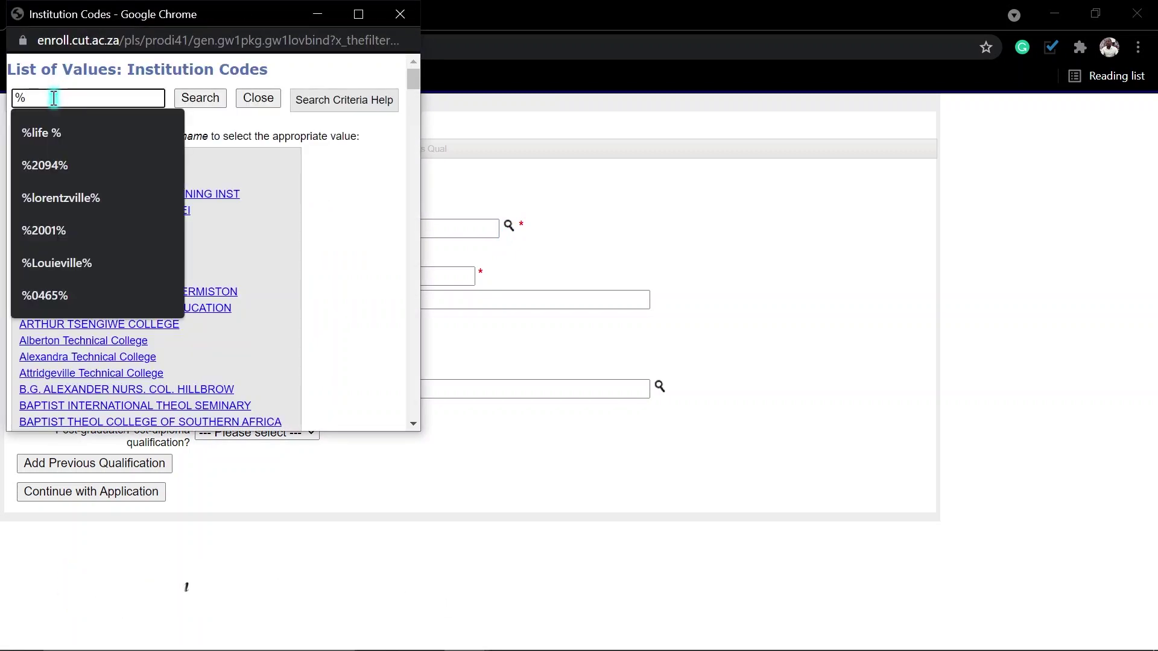
pyautogui.write('uni')
pyautogui.click(121, 132)
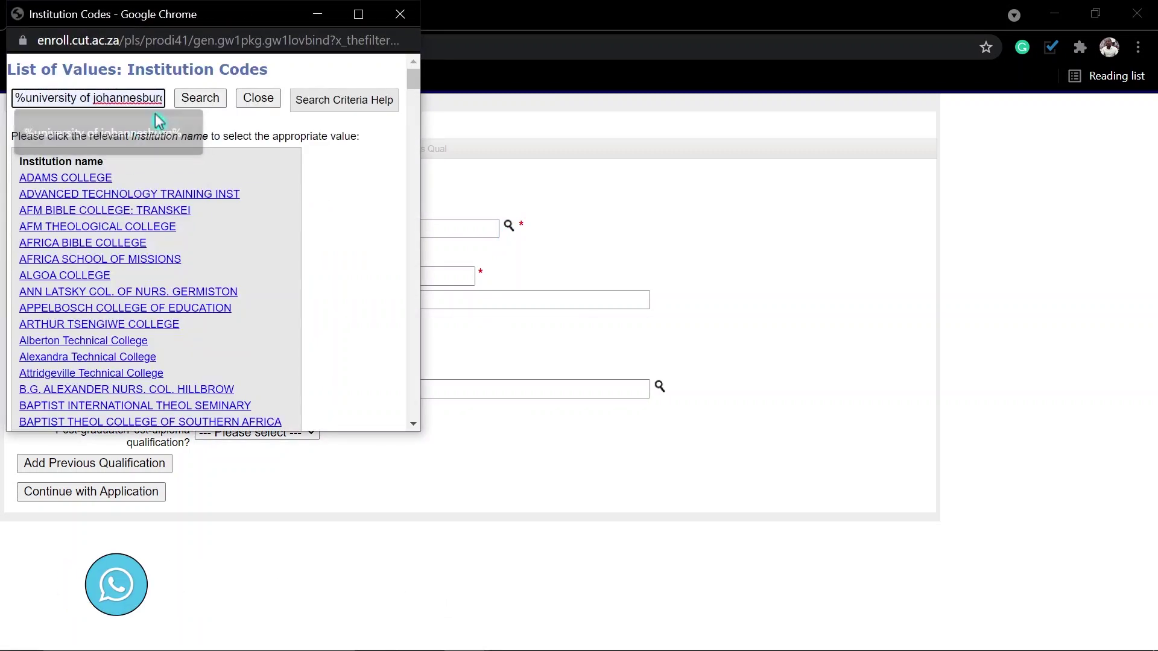
pyautogui.click(194, 98)
pyautogui.click(68, 178)
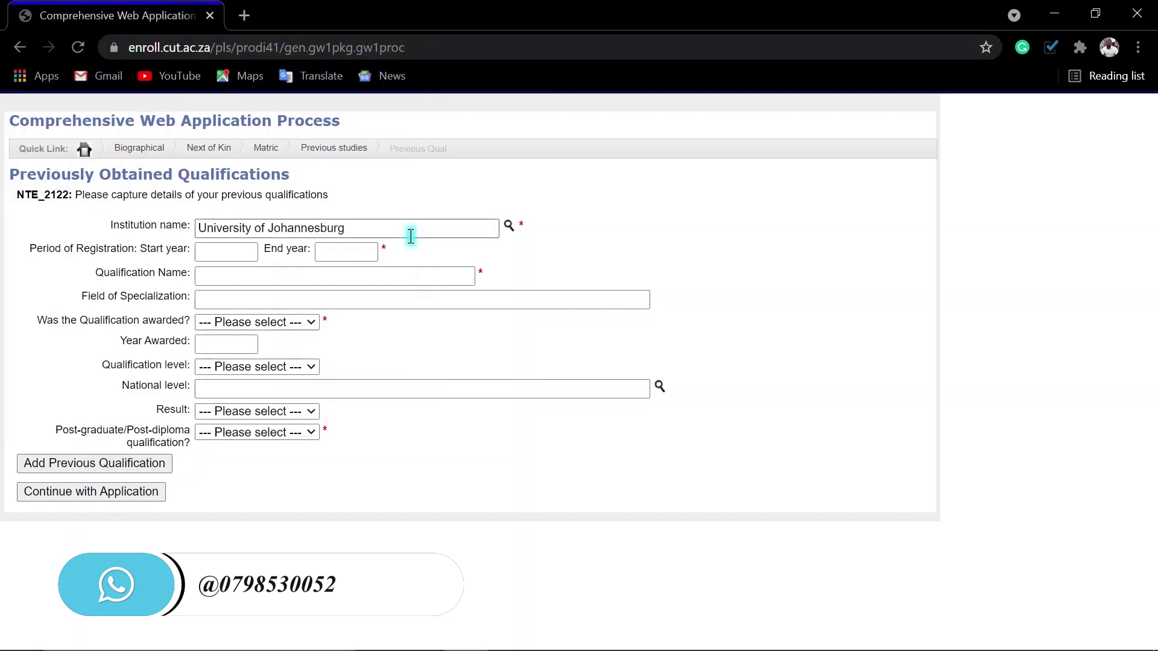
# - Enter study years 2017–2020, qualification Operations Management, specialization Engineering
pyautogui.click(246, 249)
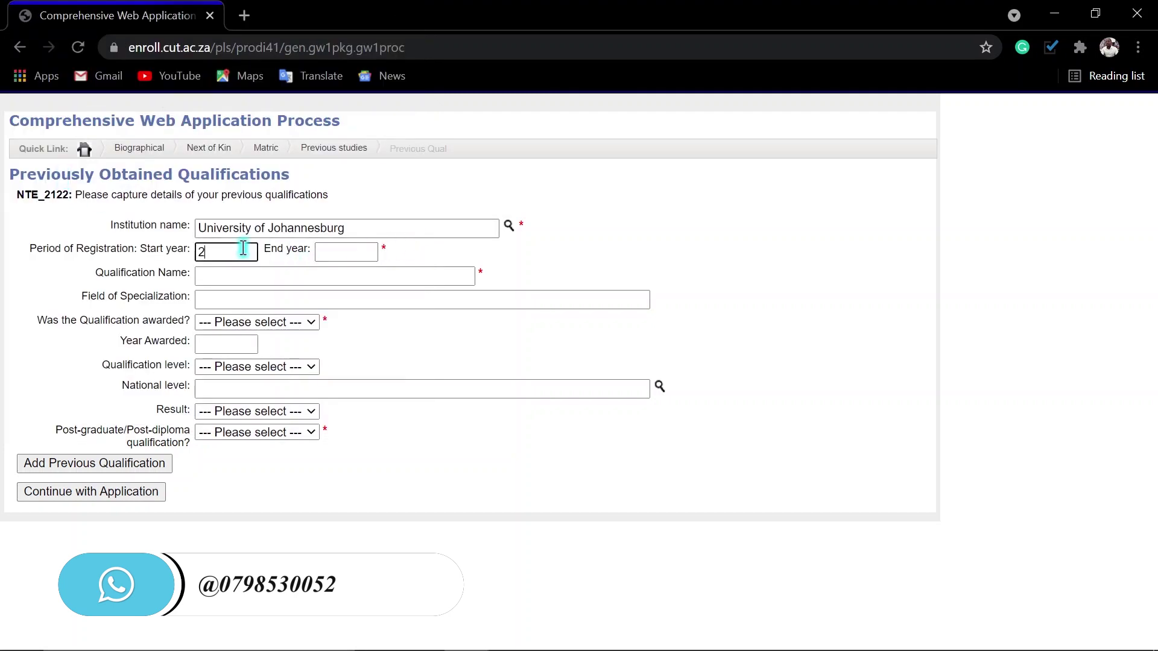
pyautogui.press('Tab')
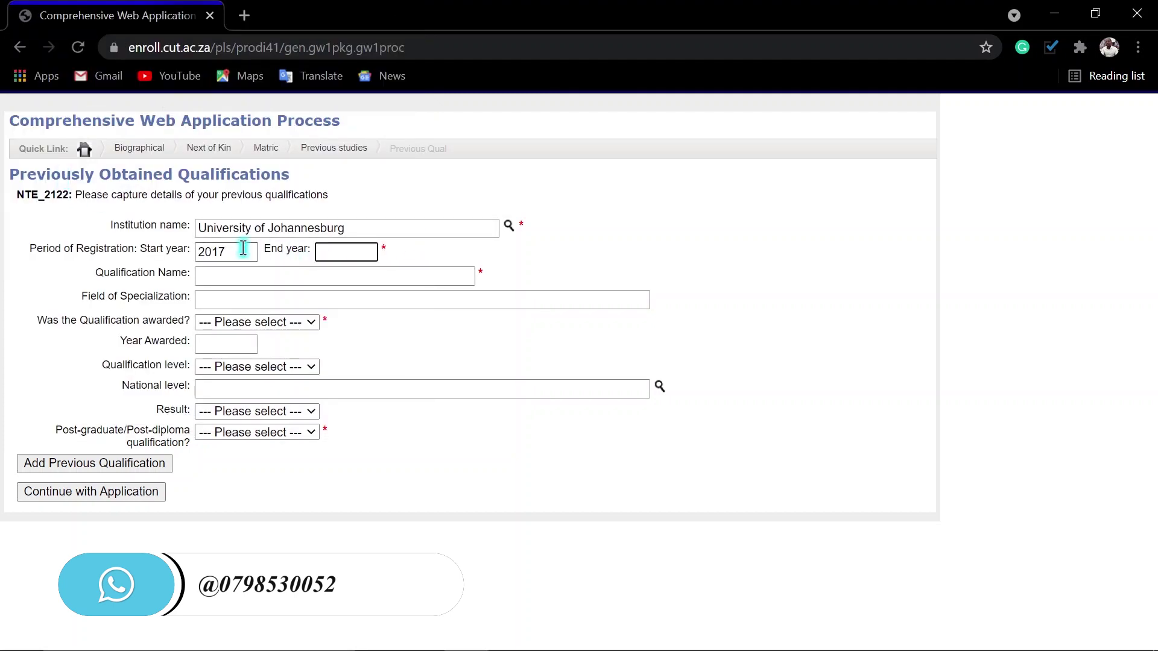
pyautogui.write('2020')
pyautogui.press('Tab')
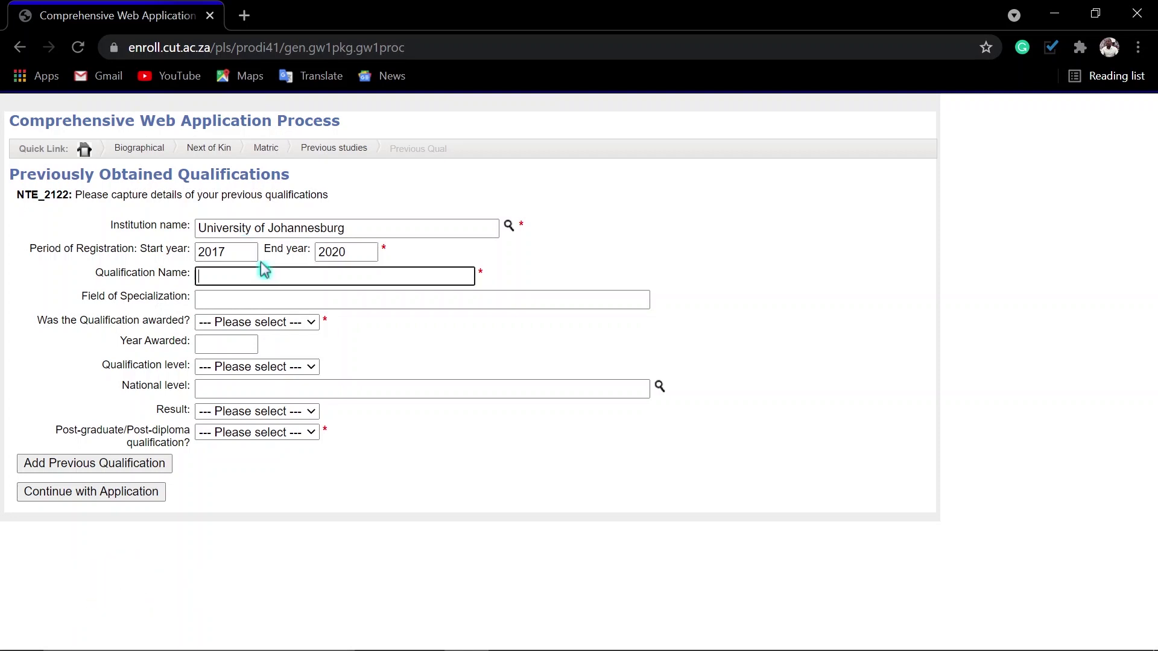
pyautogui.write('Operatio')
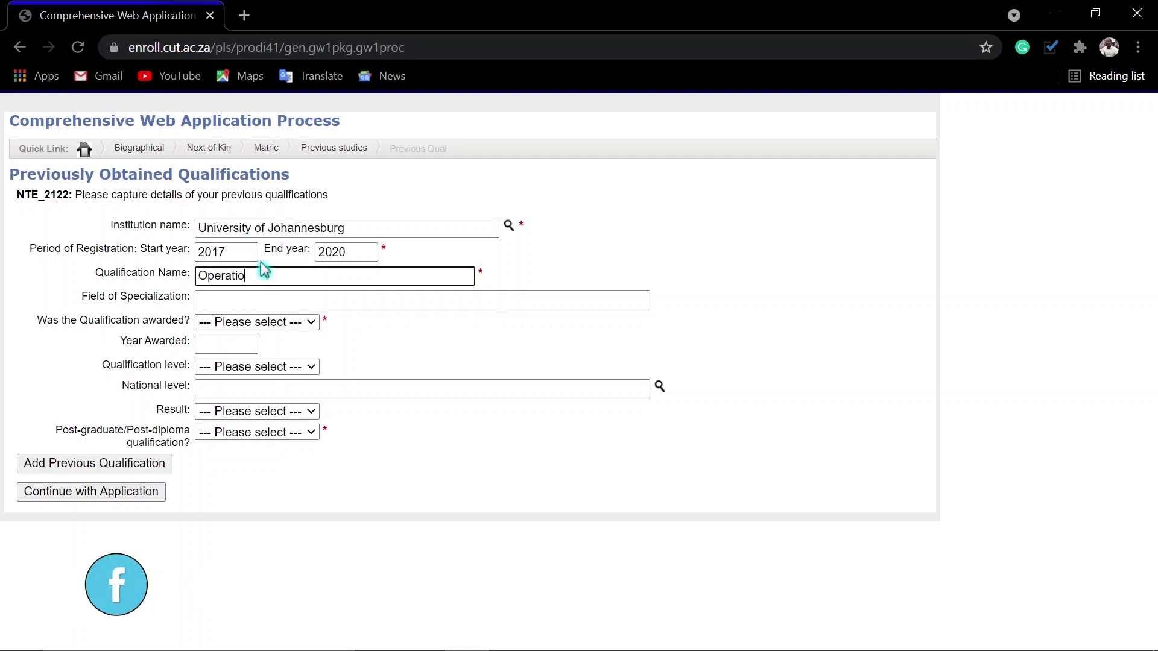
pyautogui.write('ns Management')
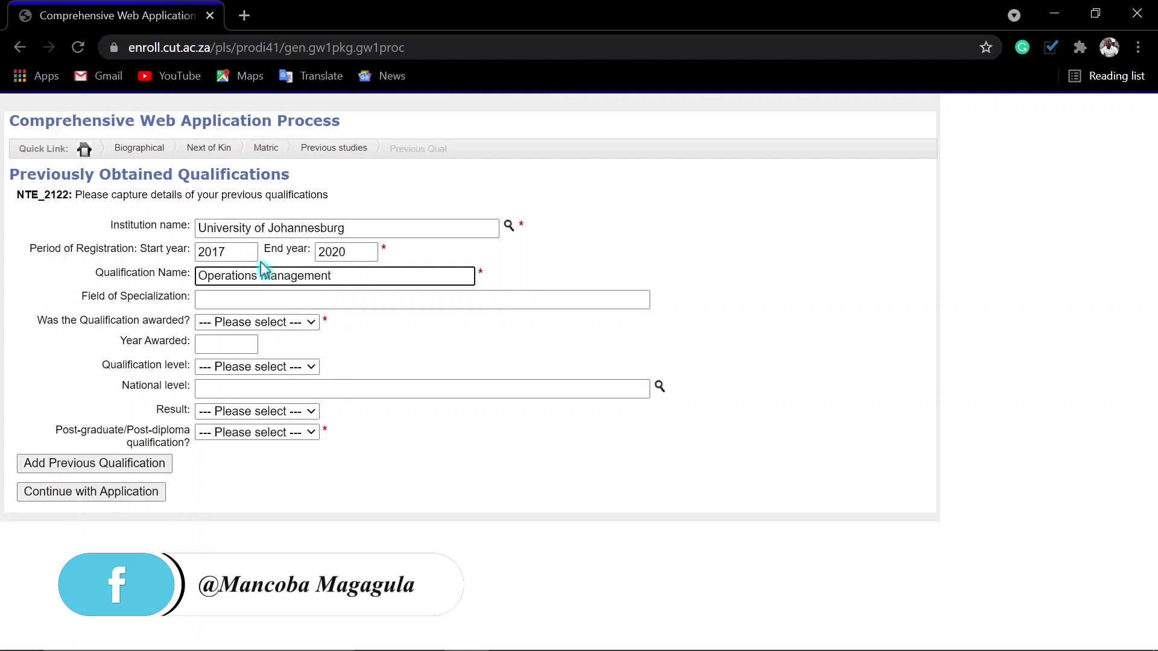
pyautogui.press('Tab')
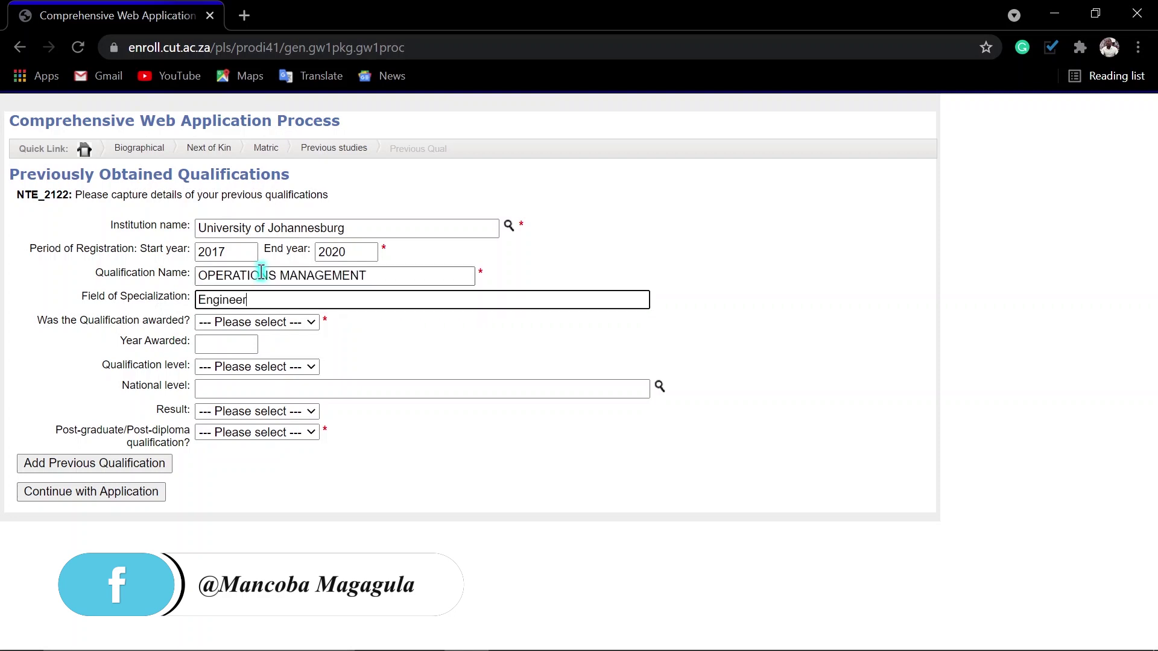
pyautogui.write('Engineering and Built Environment')
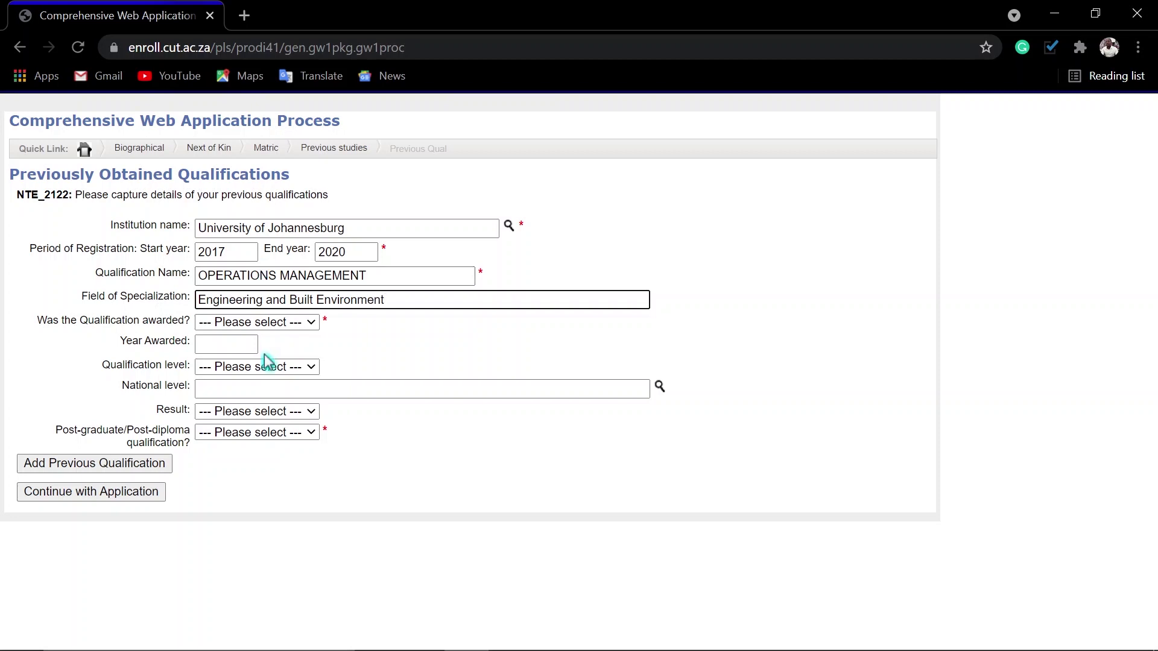
# - Mark it an awarded, passed, non-post-graduate Diploma from 2021, add it, and continue
pyautogui.click(301, 323)
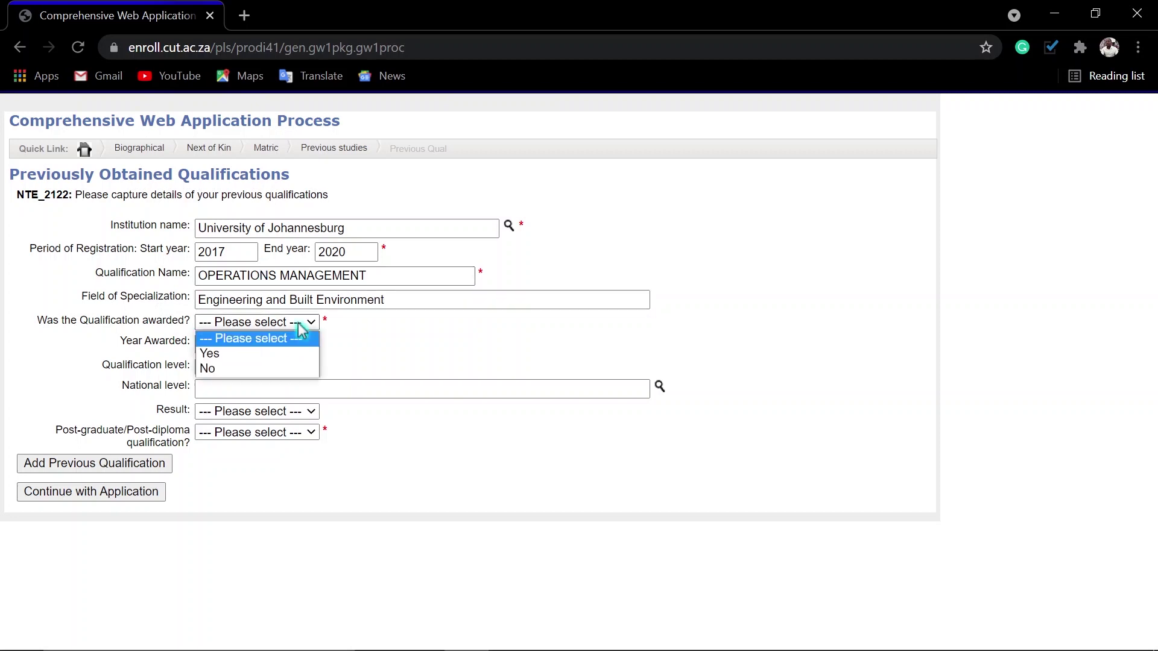
pyautogui.click(211, 354)
pyautogui.click(224, 345)
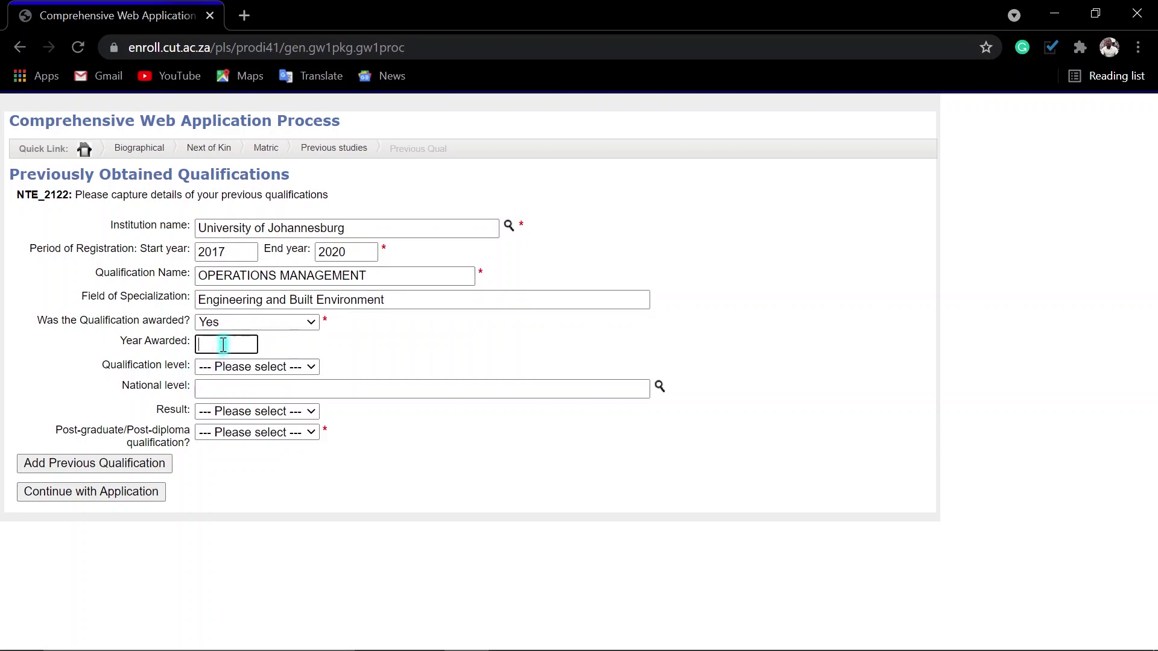
pyautogui.write('2092')
pyautogui.click(261, 368)
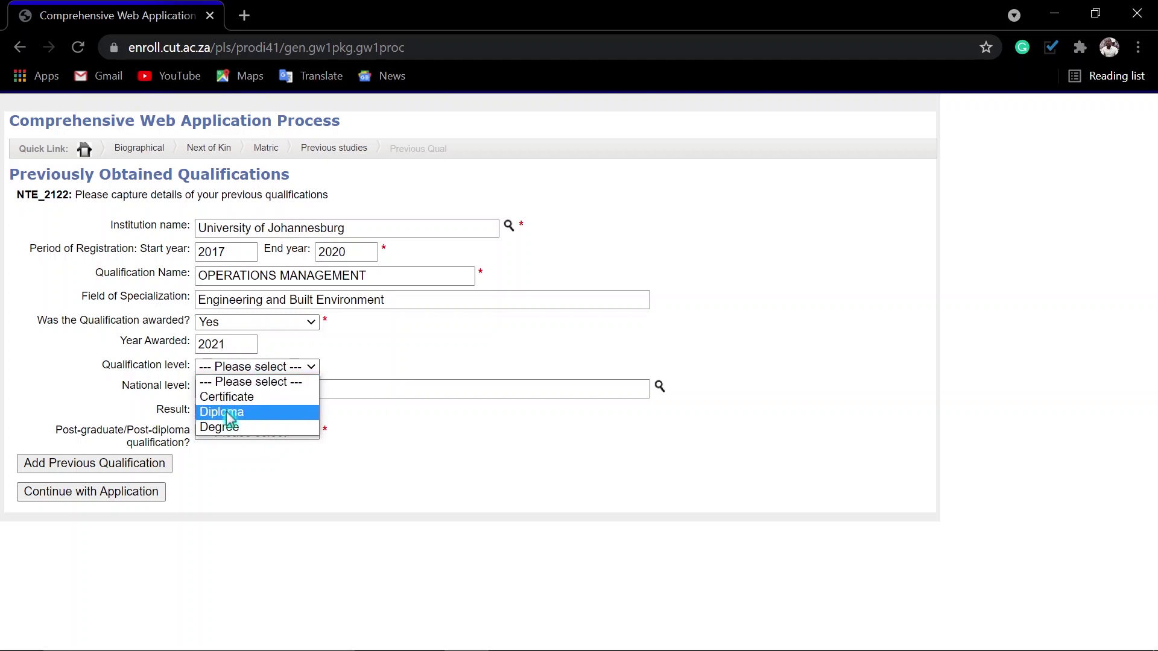
pyautogui.click(227, 413)
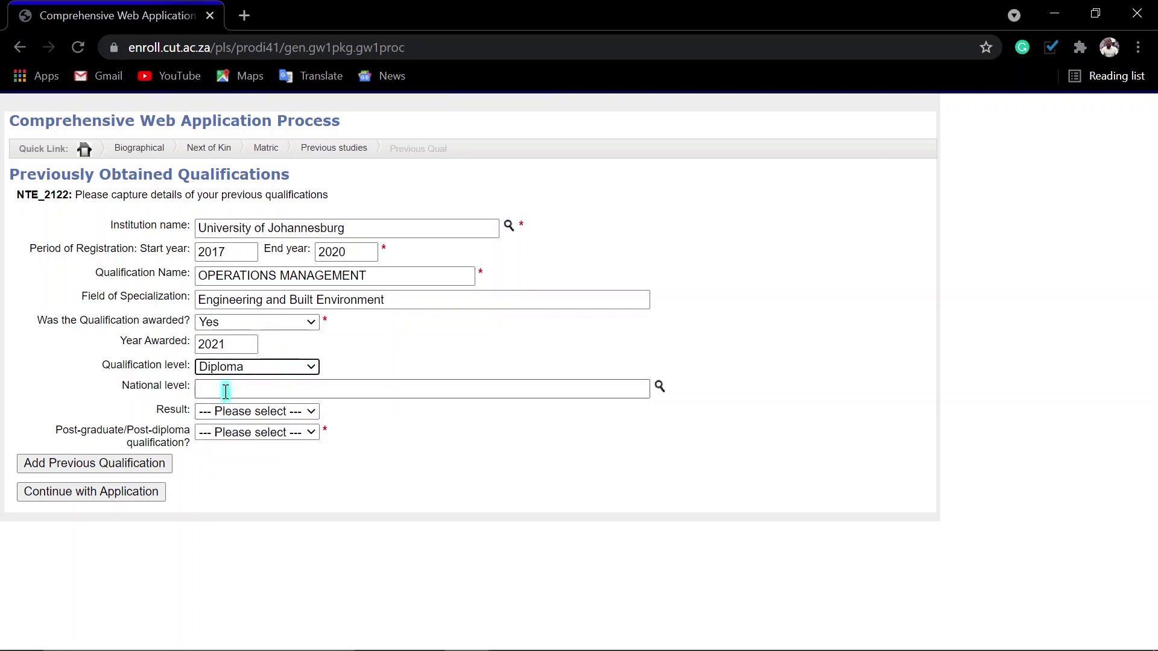
pyautogui.click(239, 411)
pyautogui.click(234, 442)
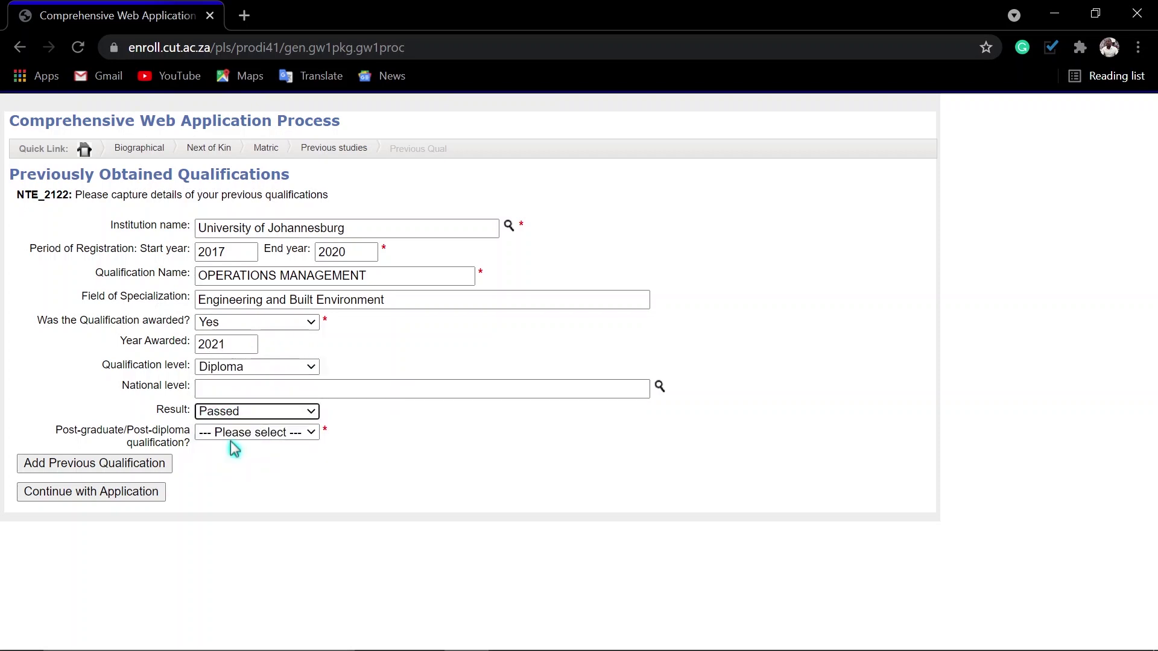
pyautogui.click(233, 435)
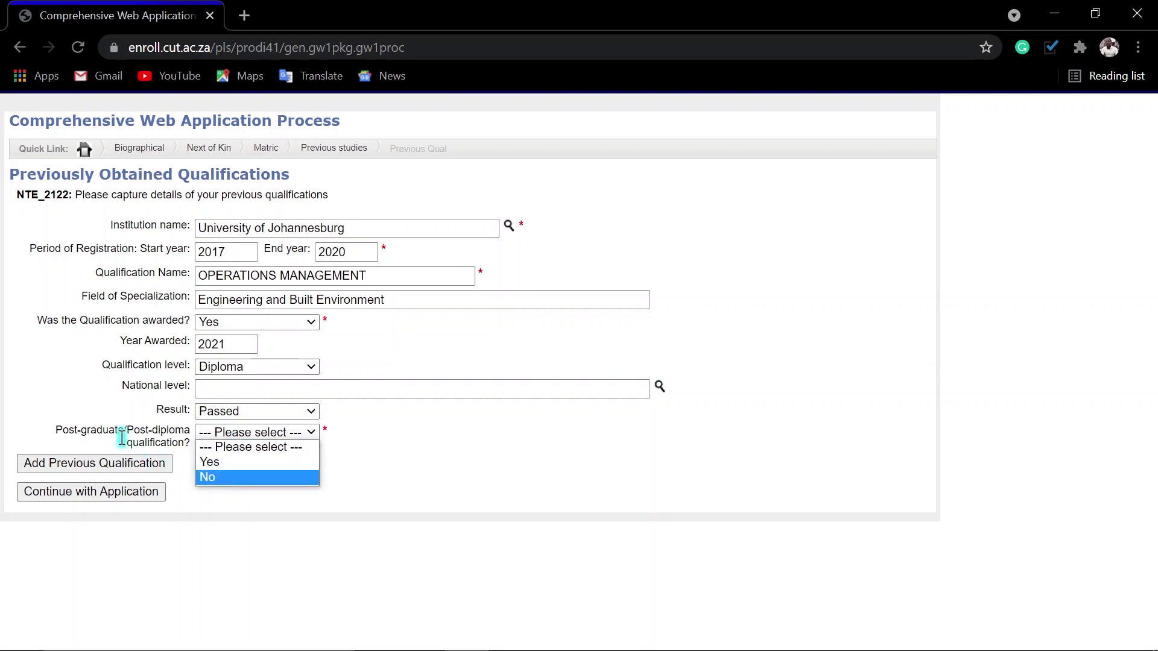
pyautogui.click(224, 477)
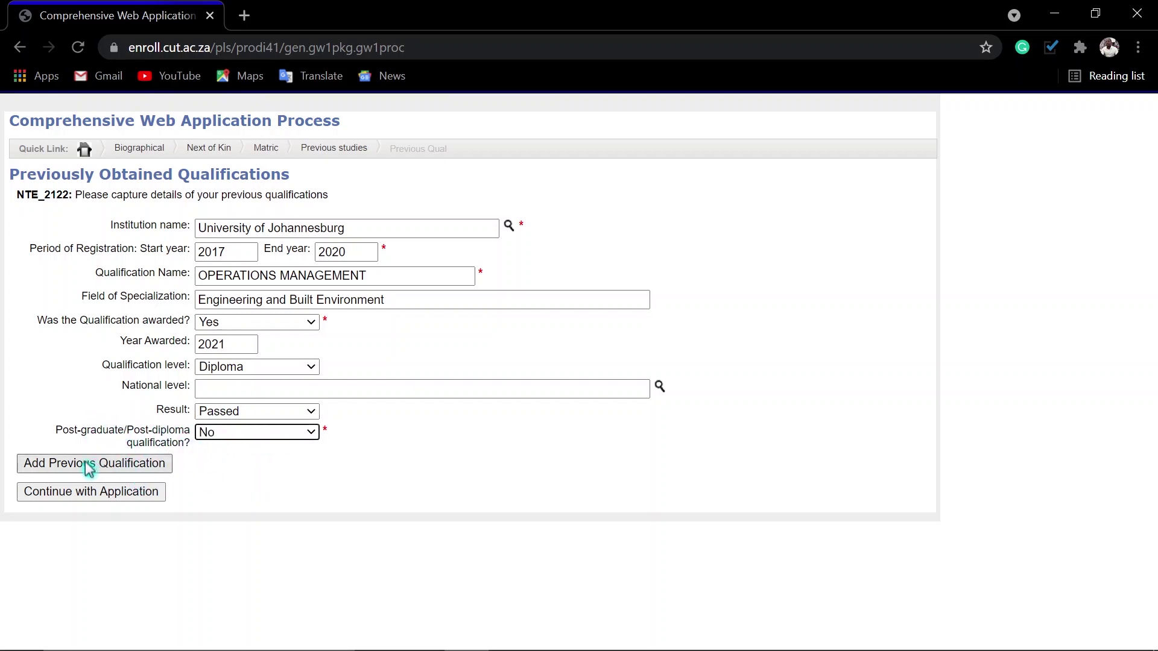
pyautogui.click(61, 472)
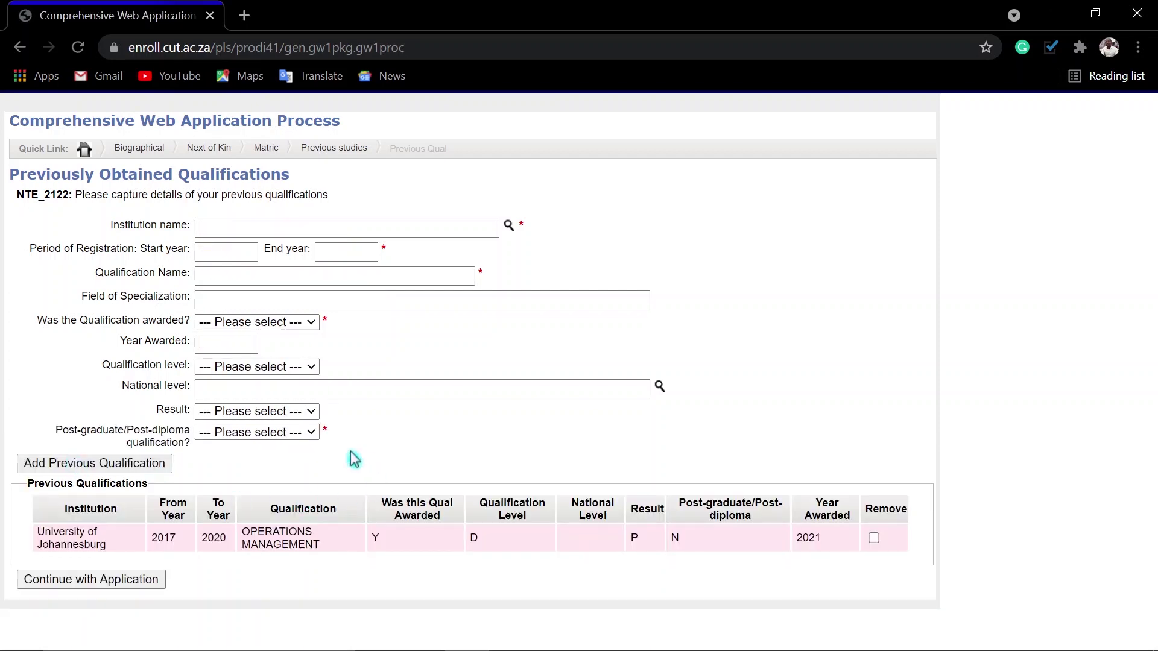
pyautogui.click(62, 580)
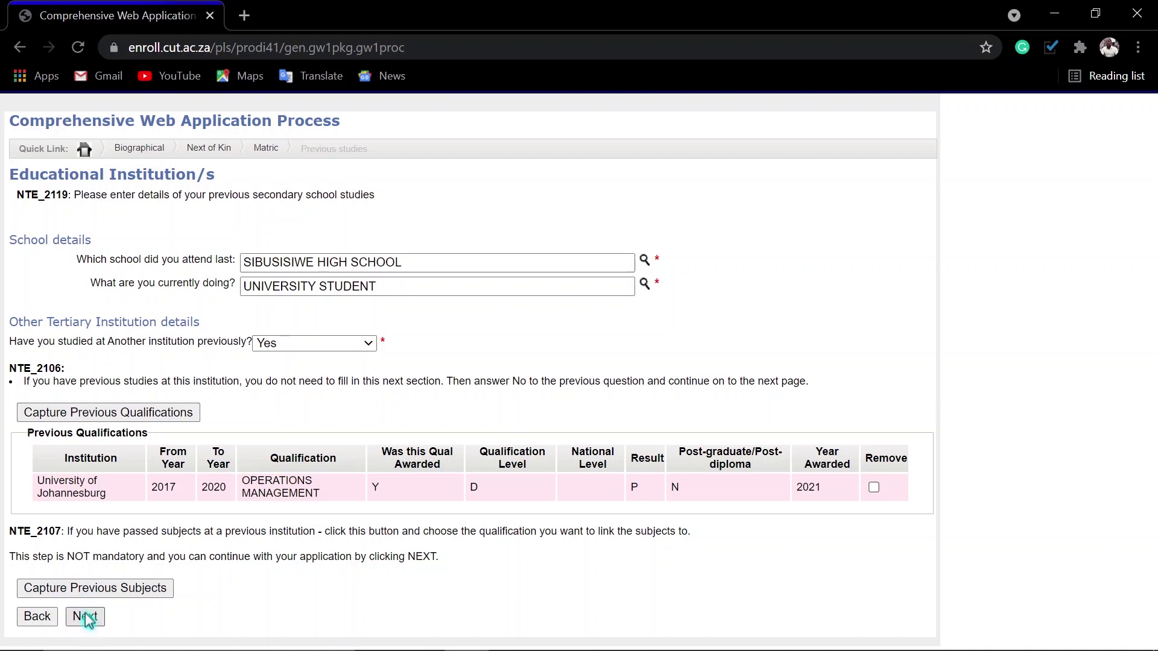
# - Start the academic application for 2022 in the Health & Environmental Sciences faculty
pyautogui.click(86, 620)
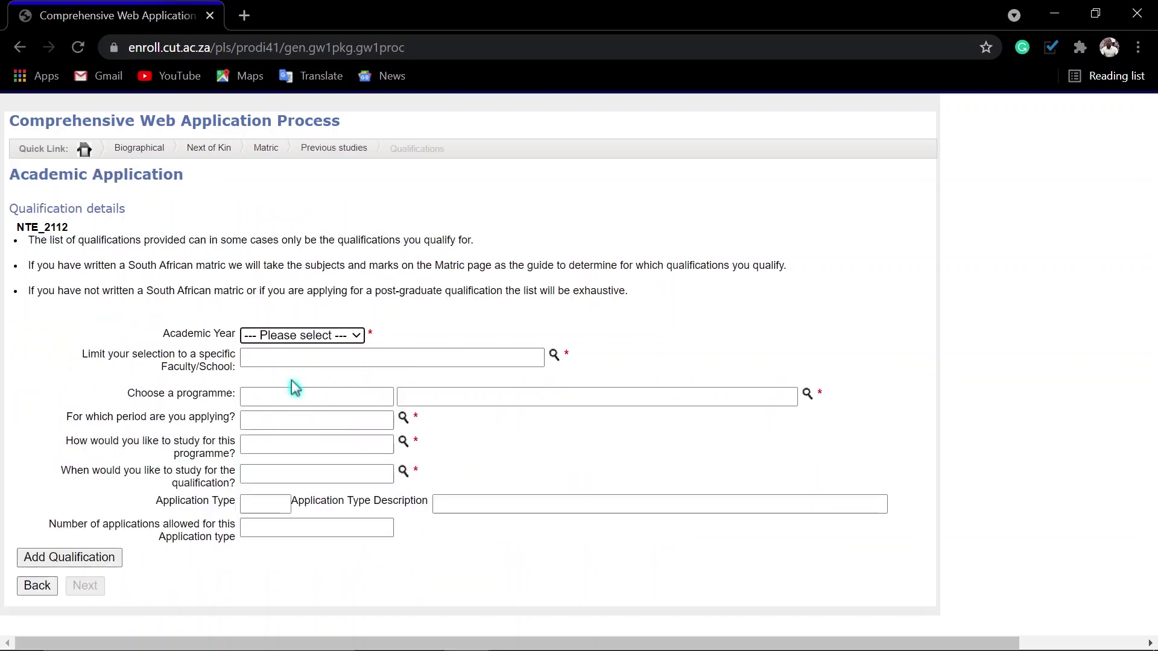
pyautogui.click(284, 336)
pyautogui.click(275, 368)
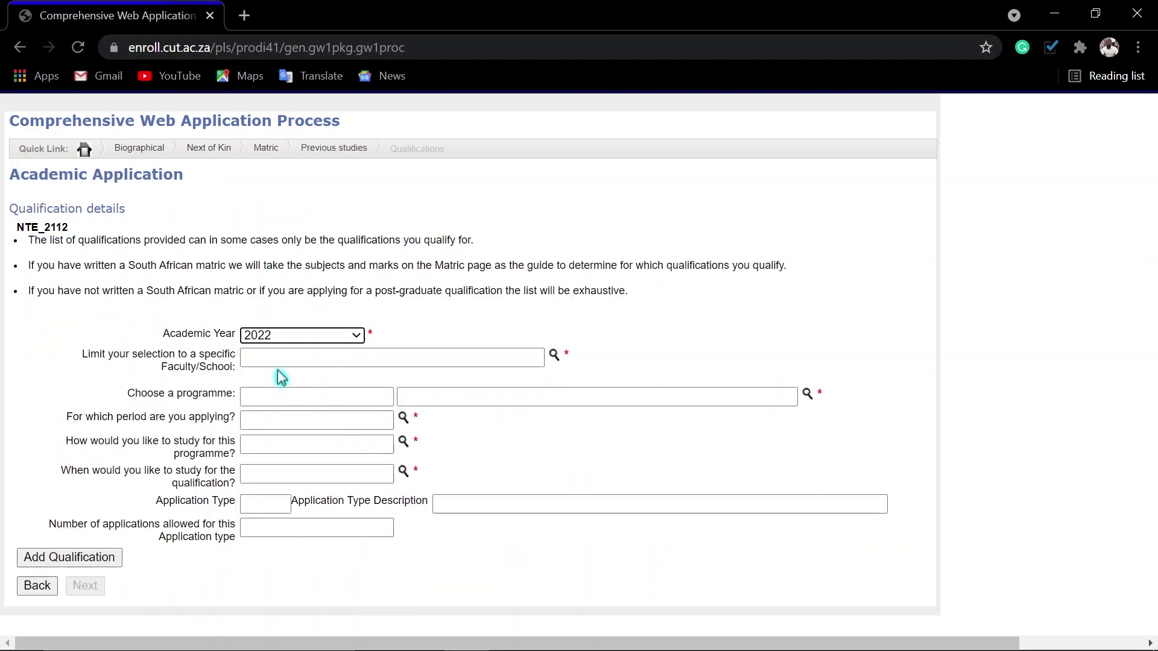
pyautogui.click(554, 355)
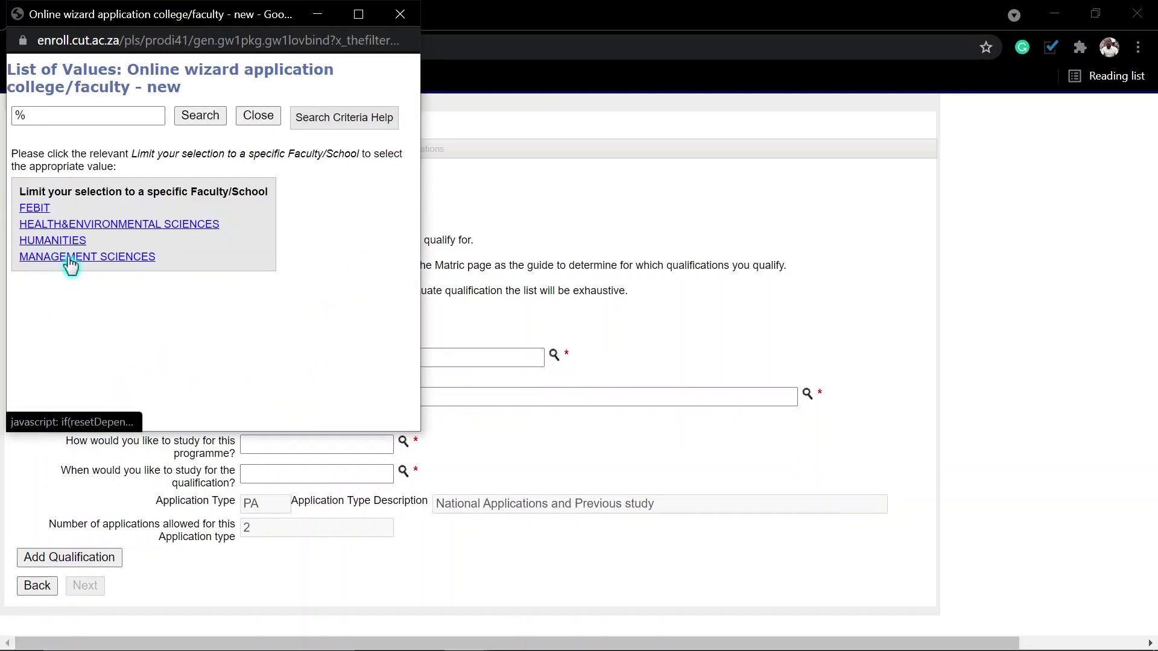
pyautogui.click(72, 226)
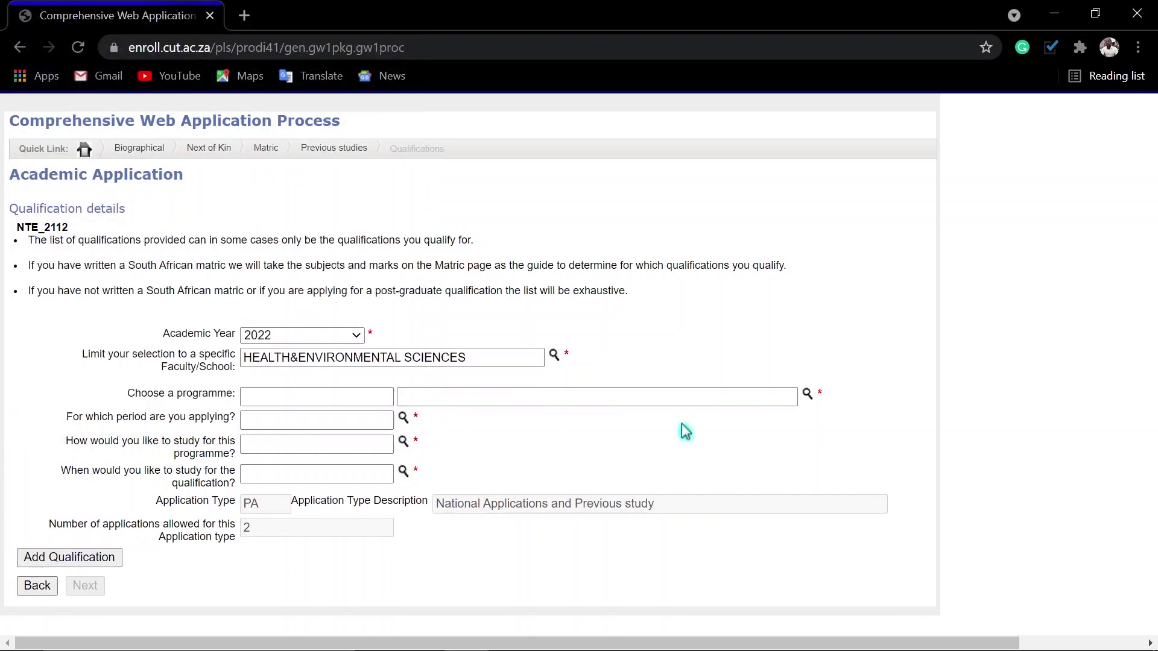
# - Add programme EX_ENV (Environmental Health) with STUDY PERIOD 1 as a qualification applied for
pyautogui.click(809, 398)
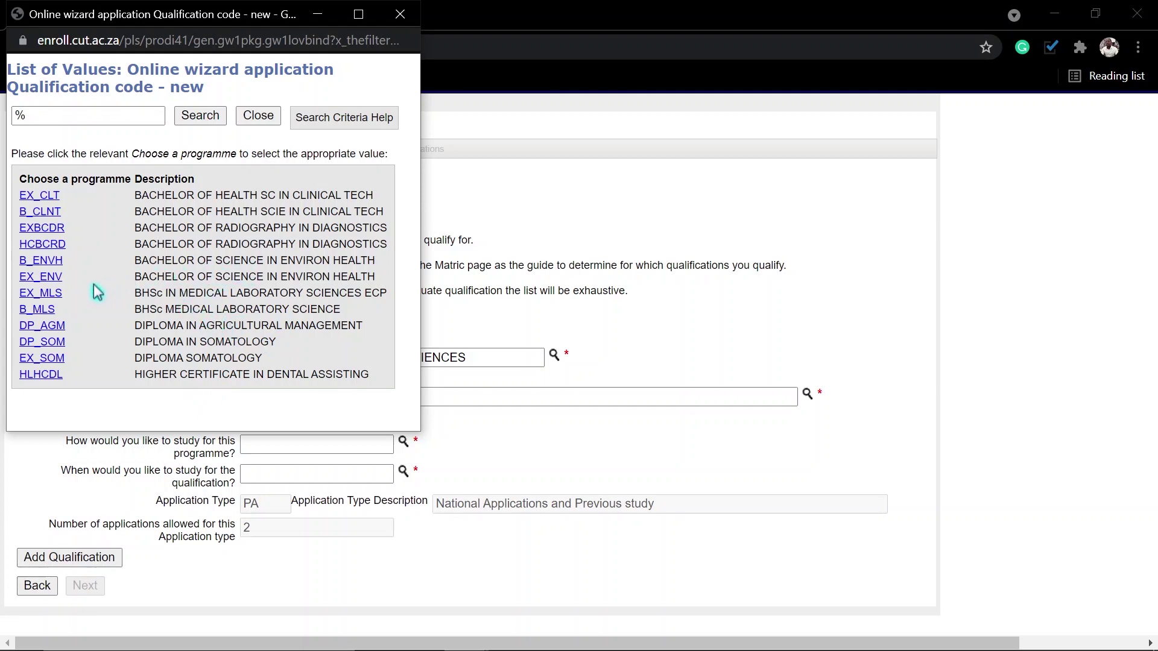
pyautogui.click(32, 277)
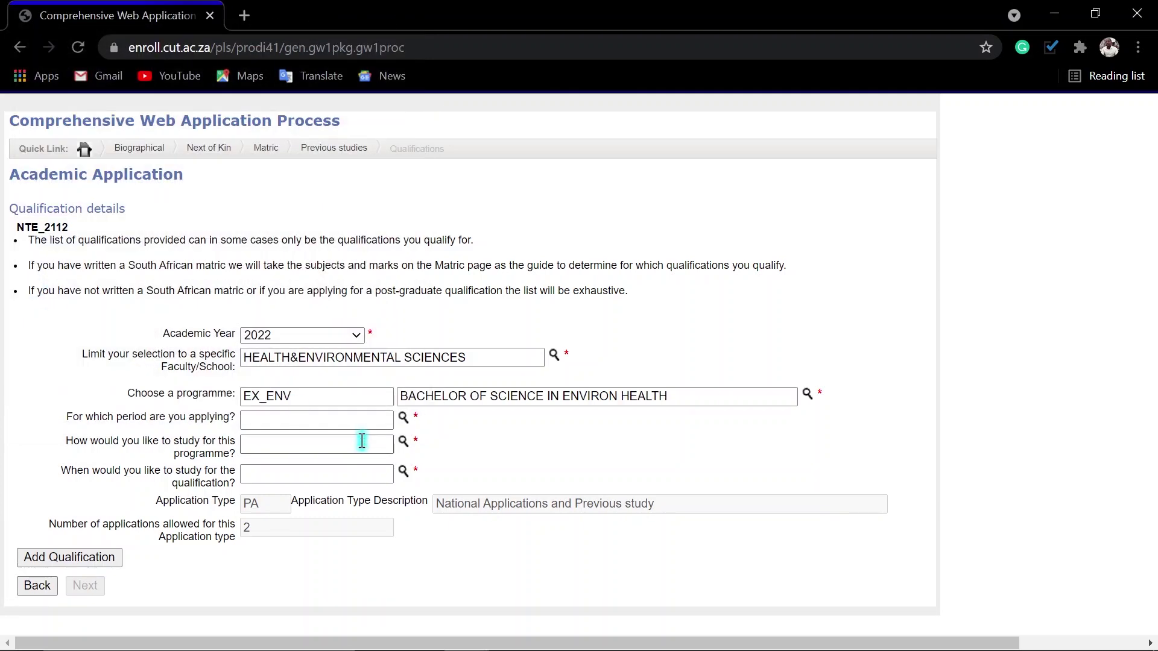
pyautogui.click(404, 421)
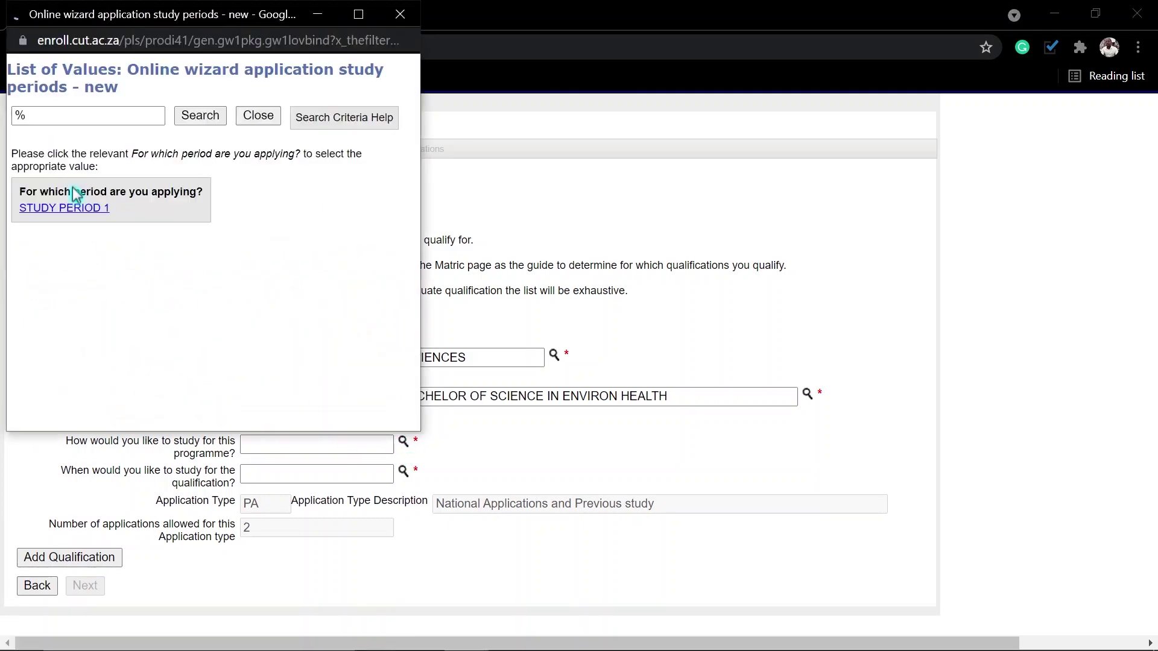
pyautogui.click(86, 211)
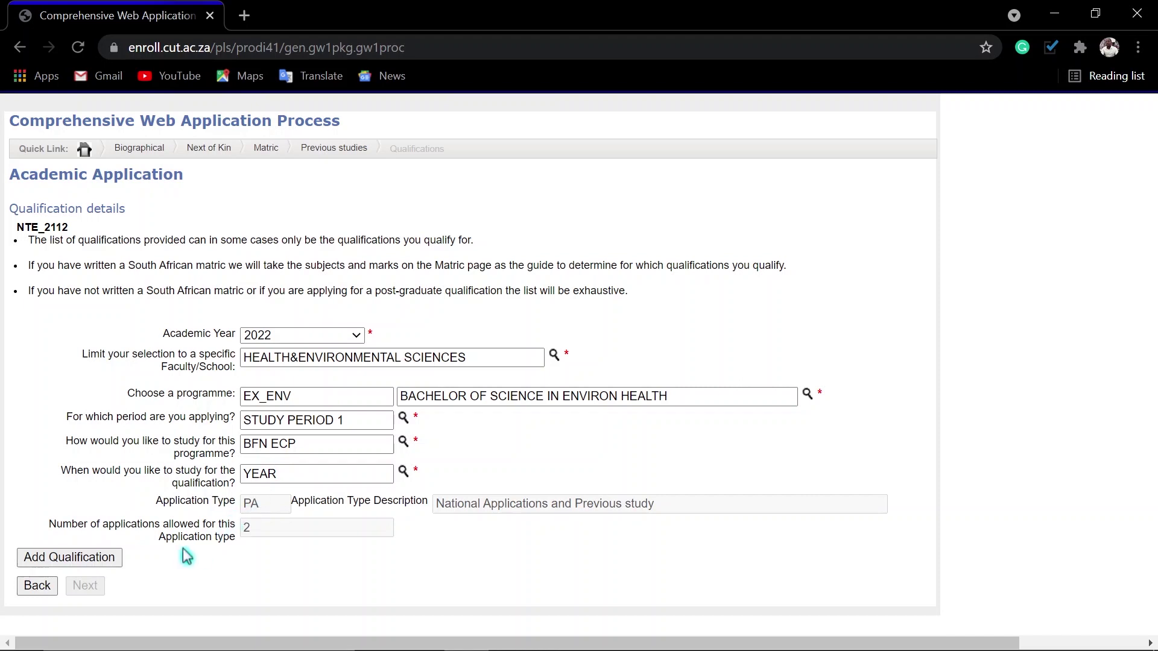
pyautogui.click(85, 561)
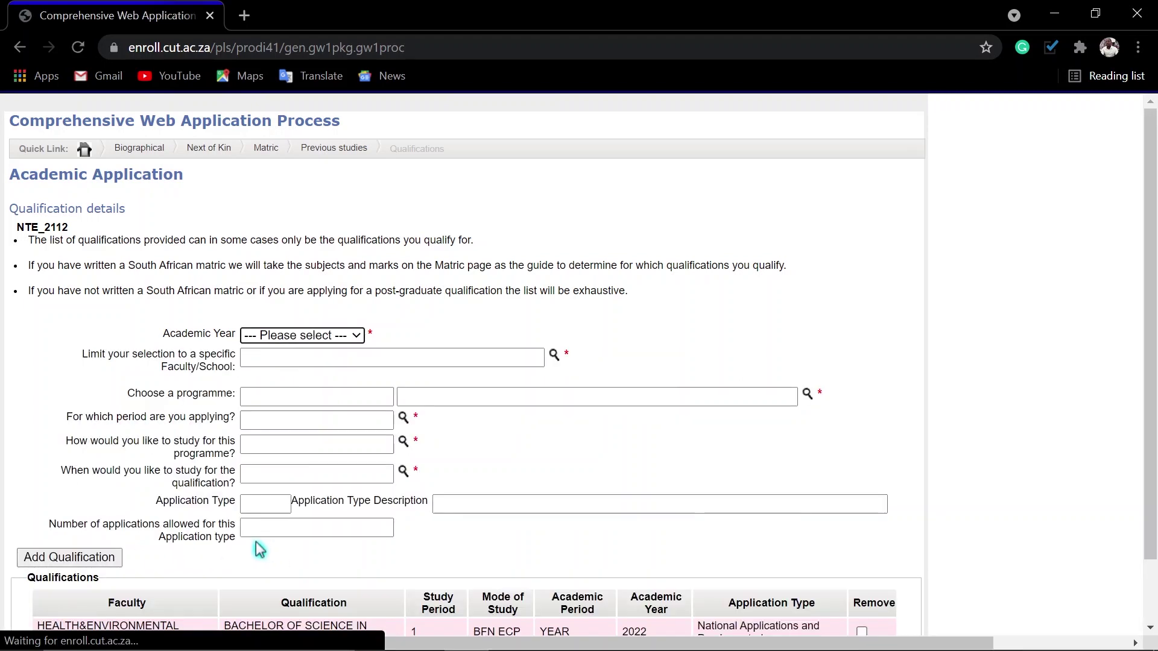
pyautogui.scroll(-1, 395, 473)
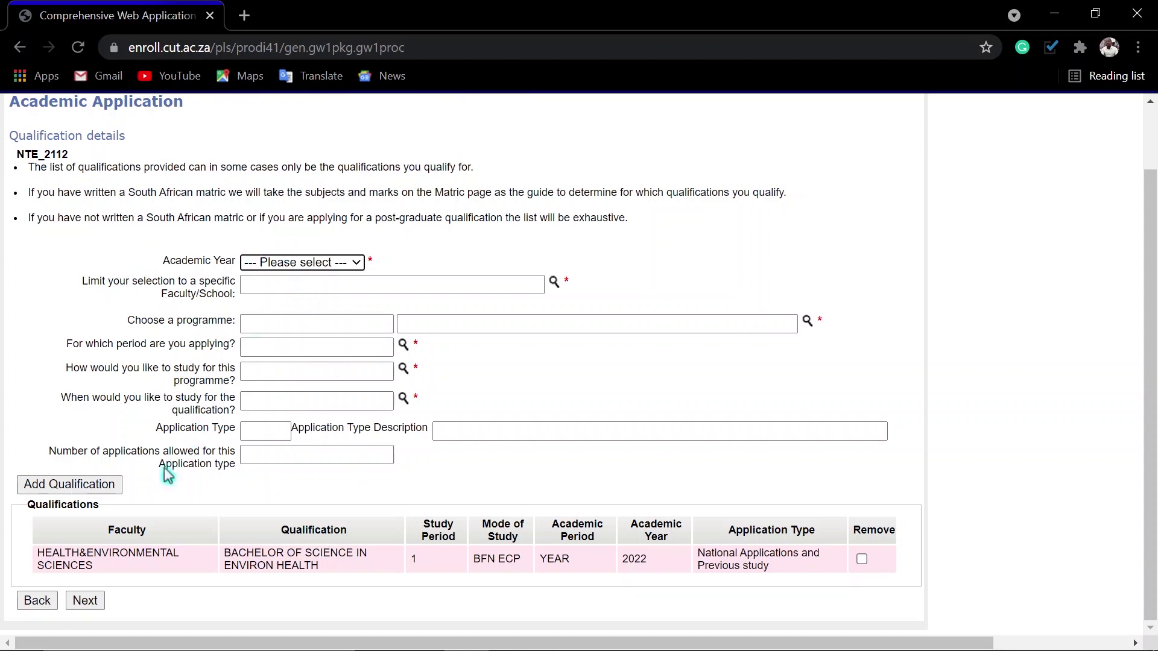
# - Review the 'Check your application details' summary to the end and continue to the agreement
pyautogui.click(85, 602)
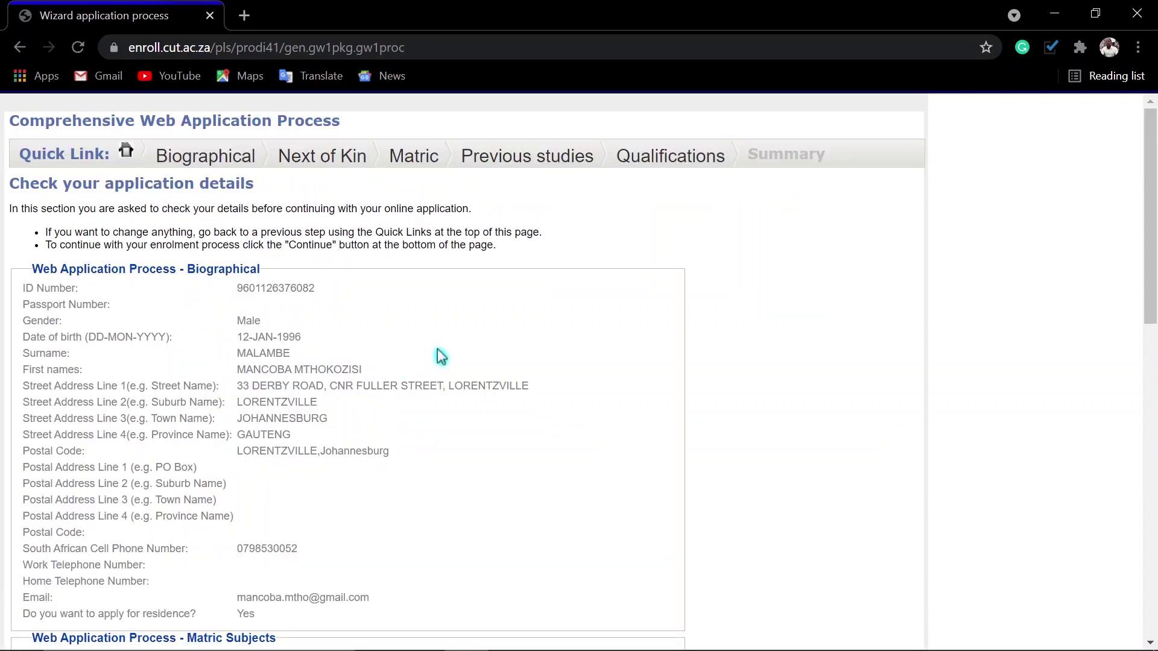
pyautogui.scroll(-9, 440, 354)
pyautogui.scroll(6, 440, 354)
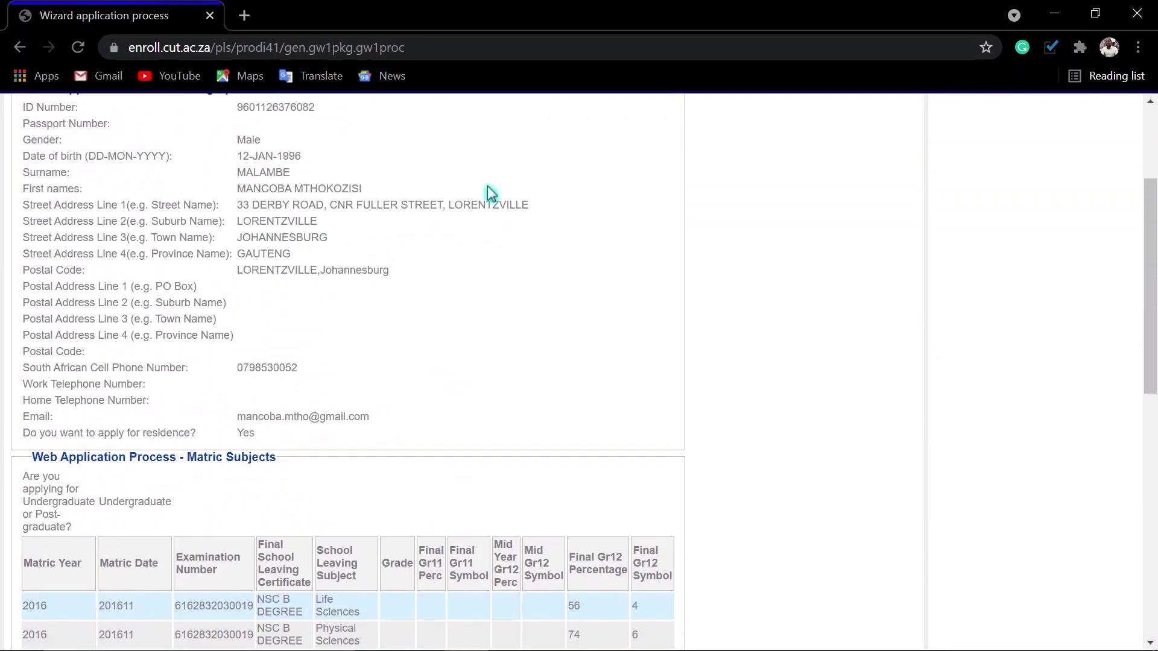
pyautogui.scroll(-5, 253, 292)
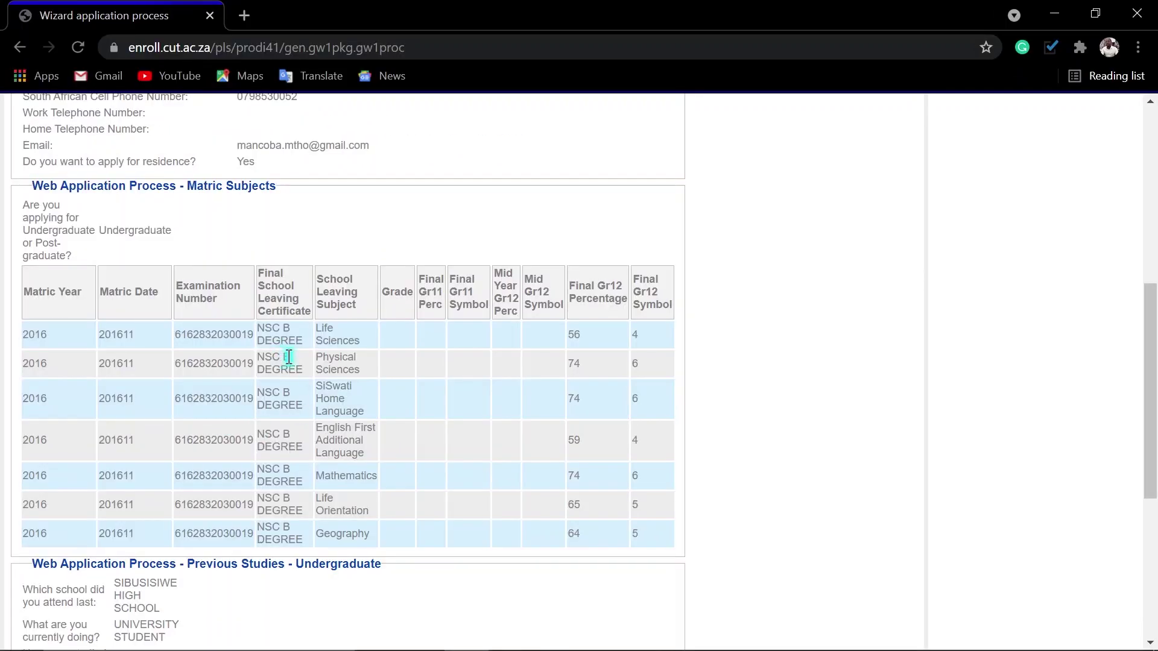
pyautogui.scroll(-5, 315, 372)
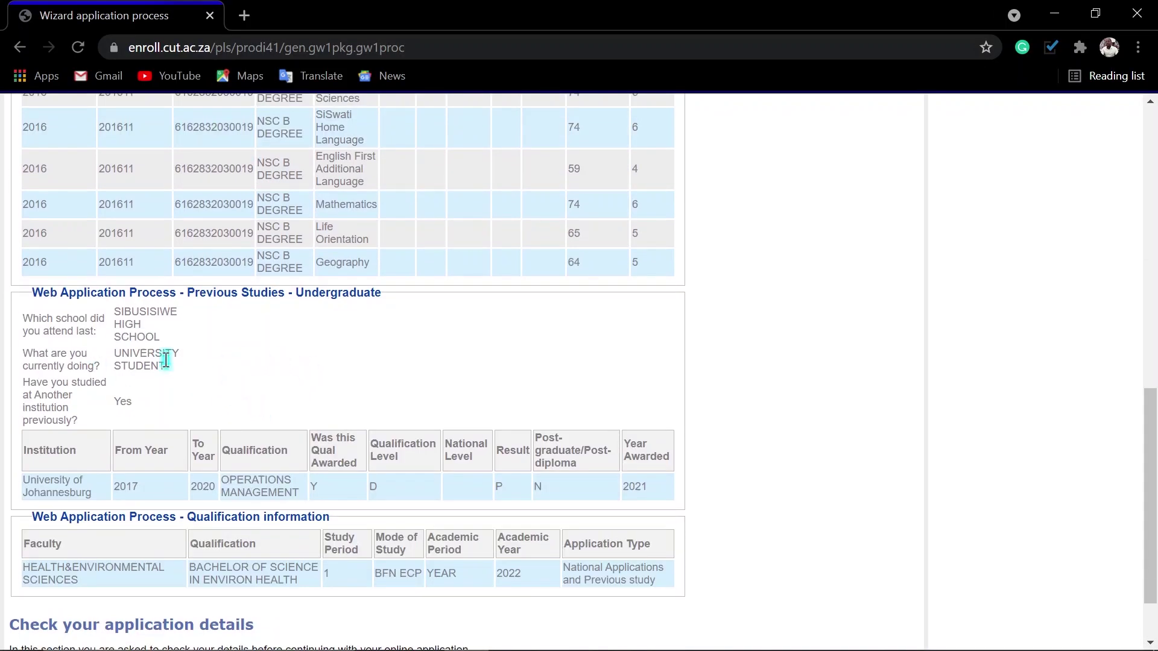
pyautogui.scroll(-1, 282, 408)
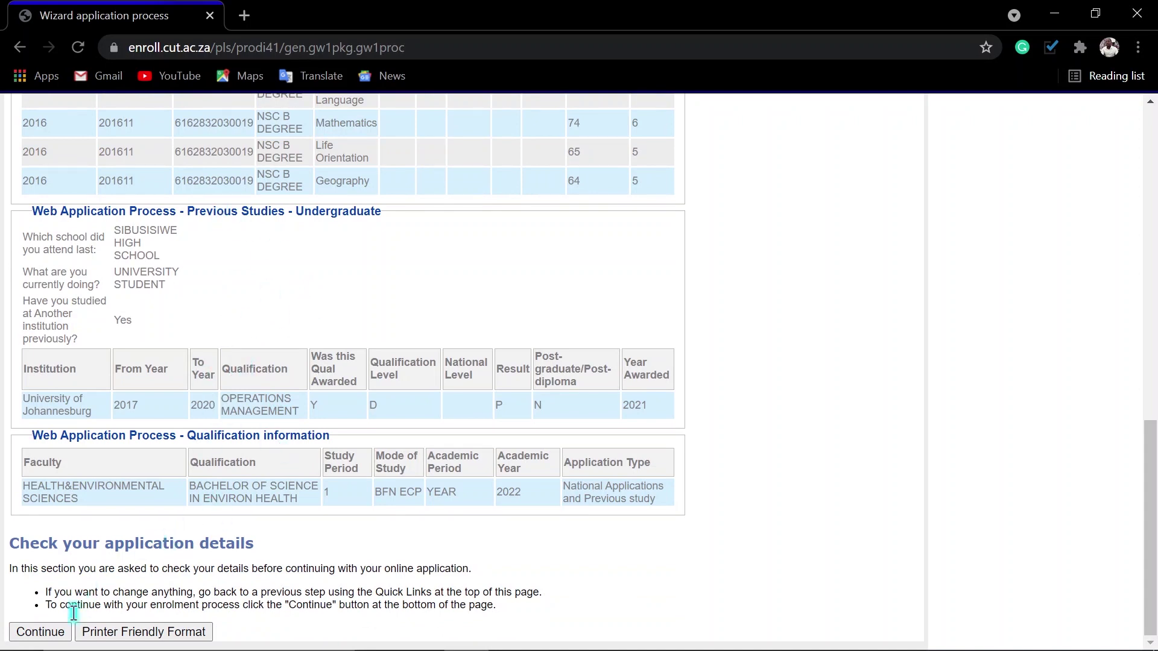
pyautogui.click(39, 633)
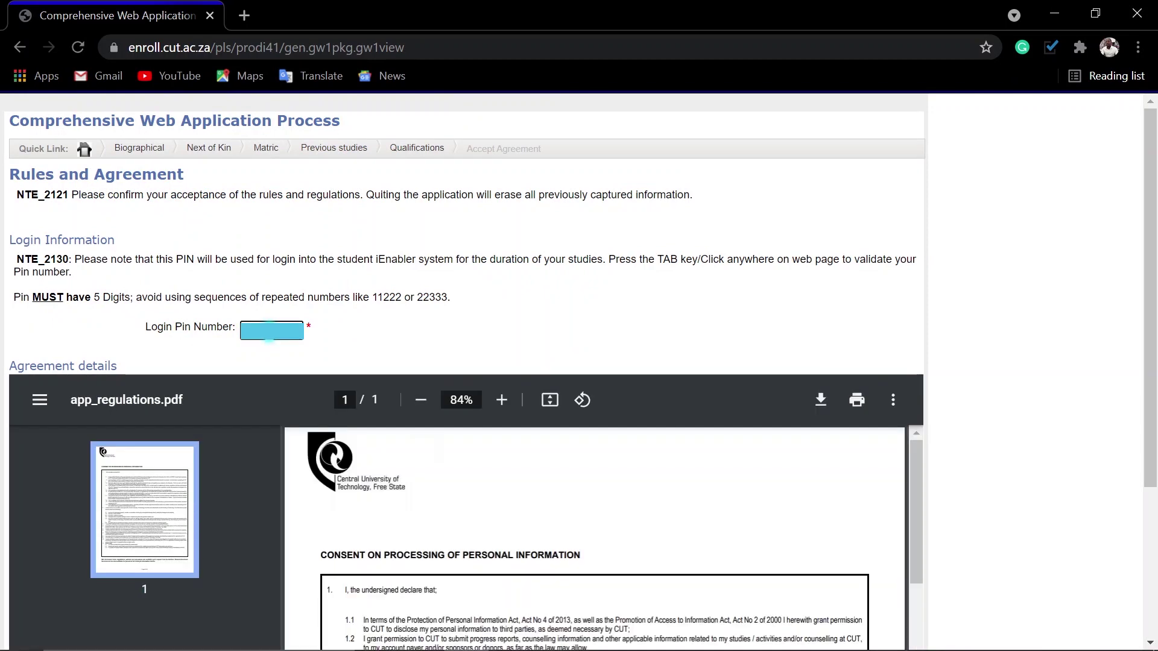
# - Tick 'I Accept' on the rules and regulations and submit the application
pyautogui.scroll(-3, 988, 308)
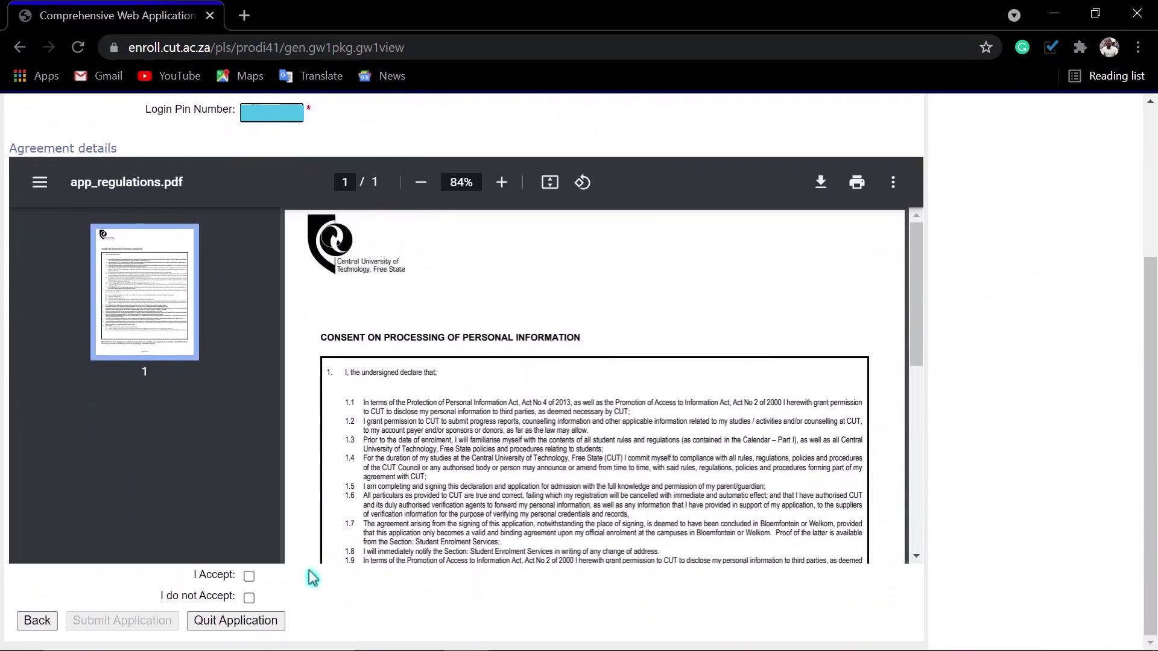
pyautogui.click(249, 576)
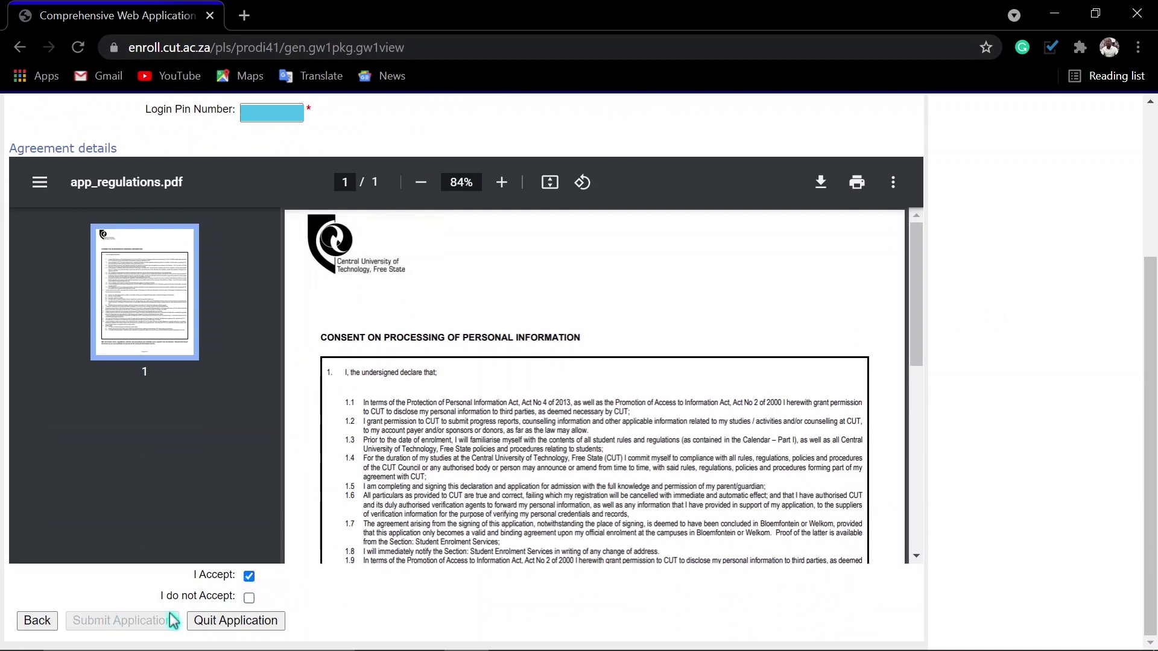
pyautogui.click(249, 578)
pyautogui.click(114, 625)
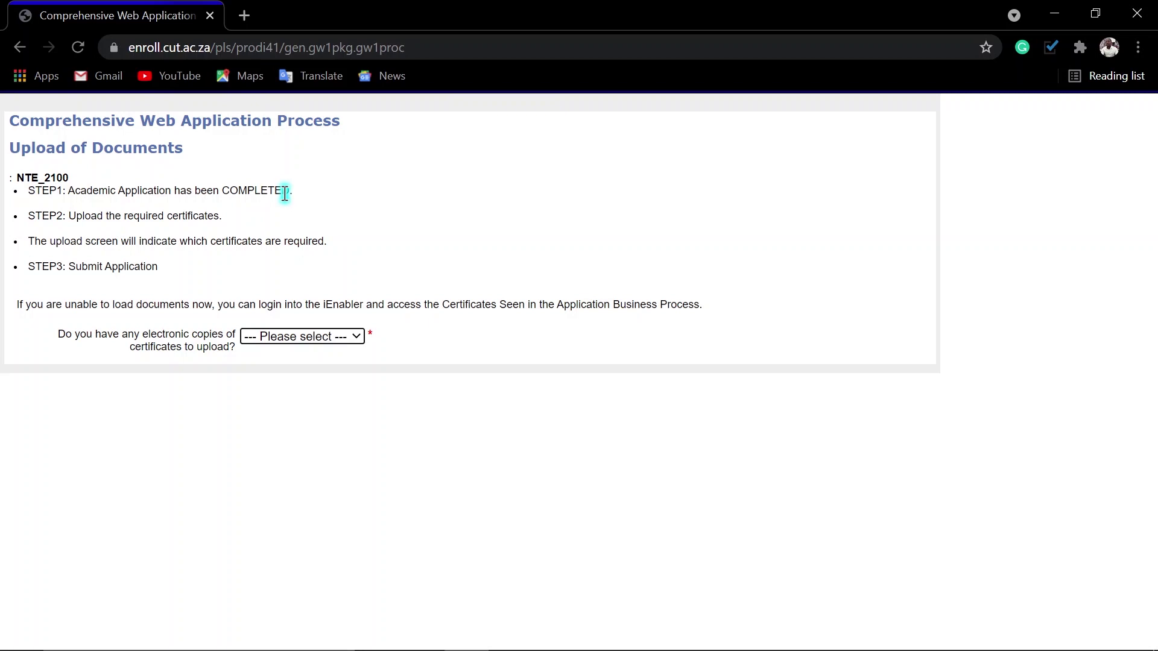
# - Answer Yes to having electronic certificates and complete the upload step
pyautogui.click(316, 336)
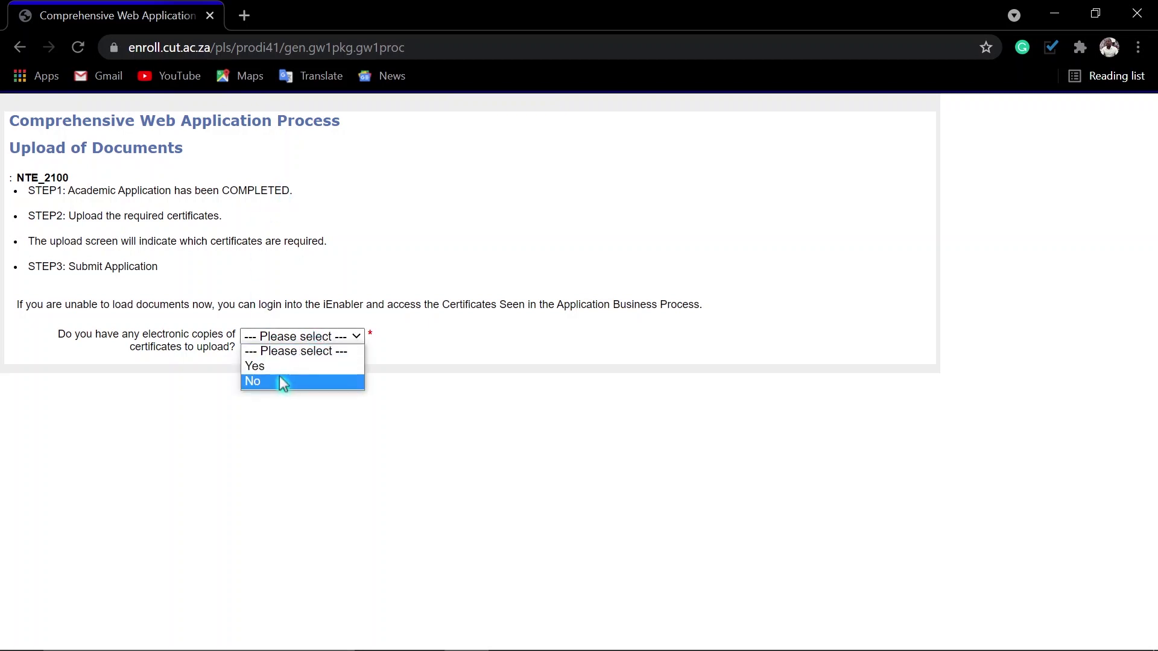
pyautogui.click(281, 368)
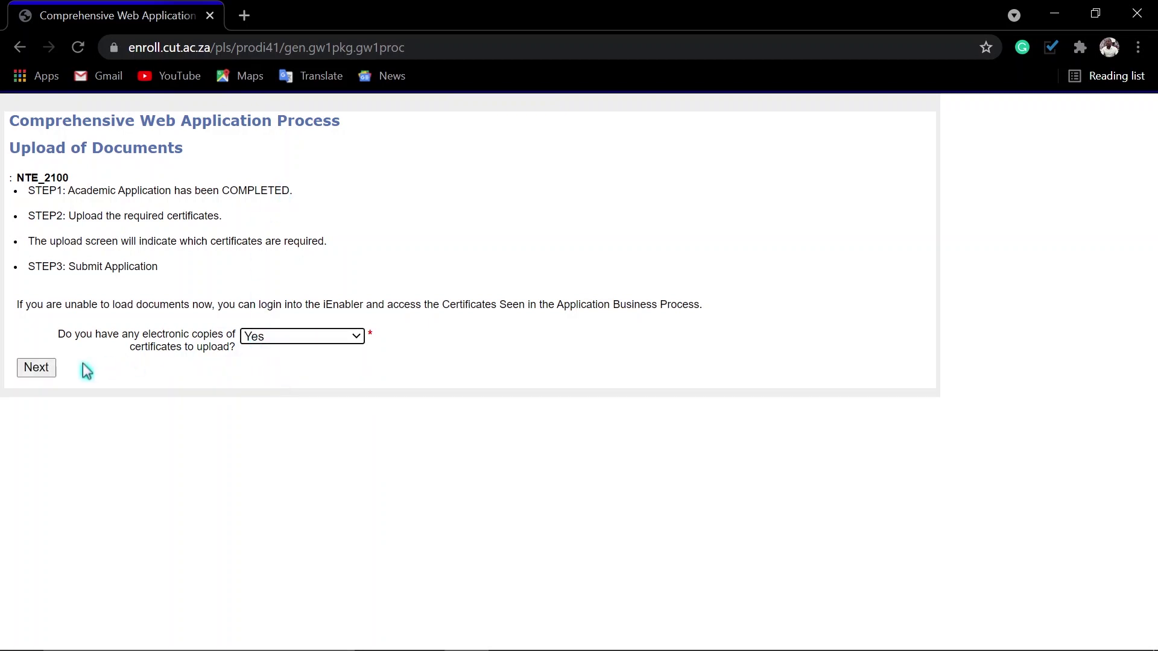
pyautogui.click(27, 369)
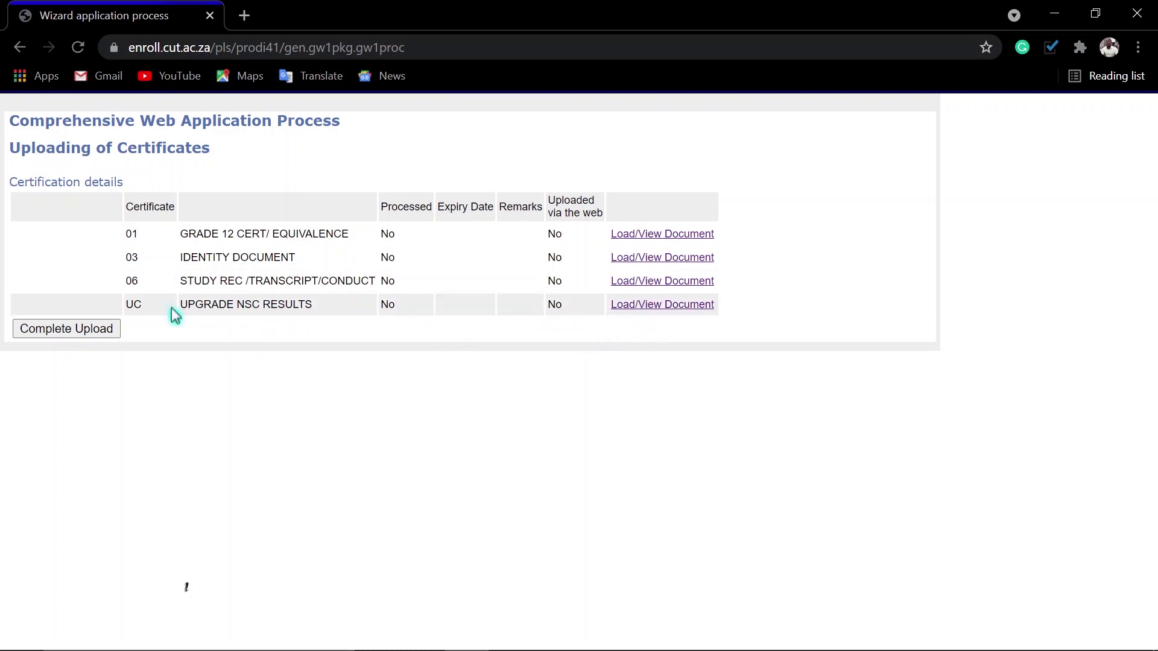
pyautogui.click(98, 329)
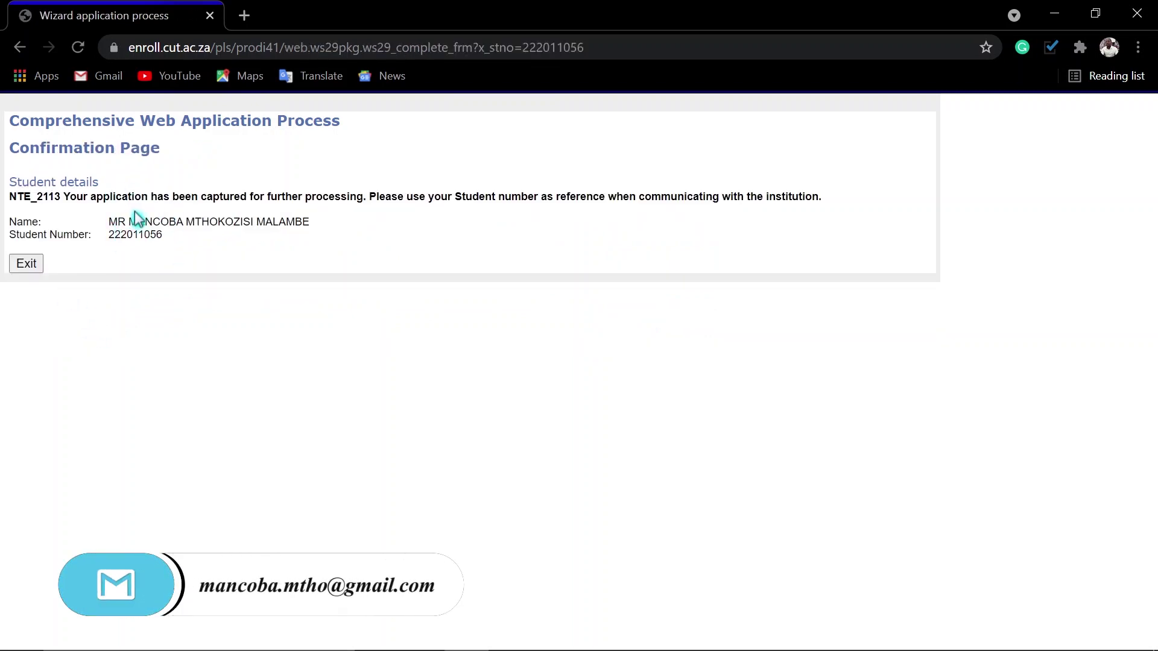
# - Close Chrome and refresh the desktop three times
pyautogui.click(1137, 13)
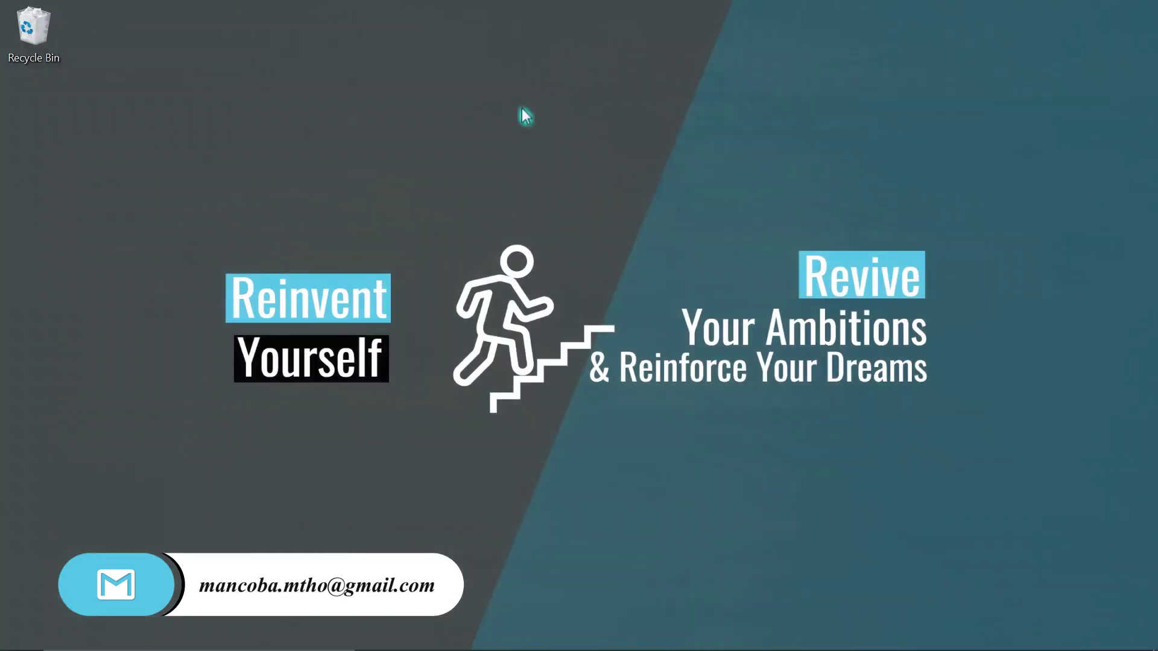
pyautogui.rightClick(447, 115)
pyautogui.click(496, 171)
pyautogui.rightClick(484, 134)
pyautogui.click(534, 189)
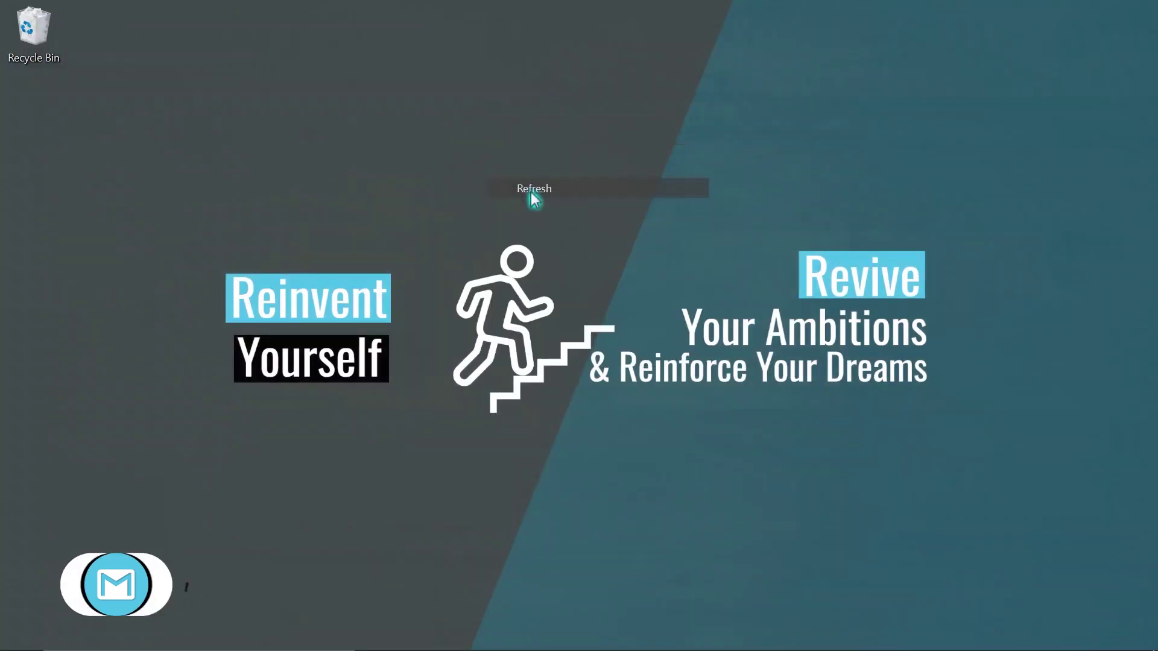
pyautogui.rightClick(487, 114)
pyautogui.click(548, 167)
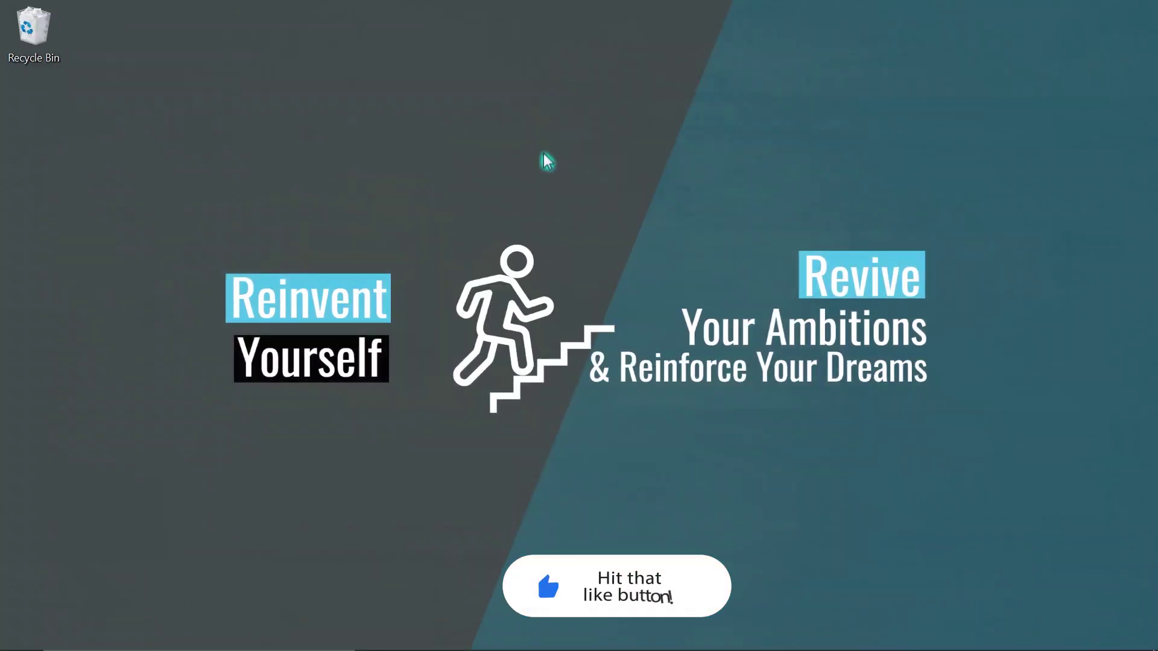